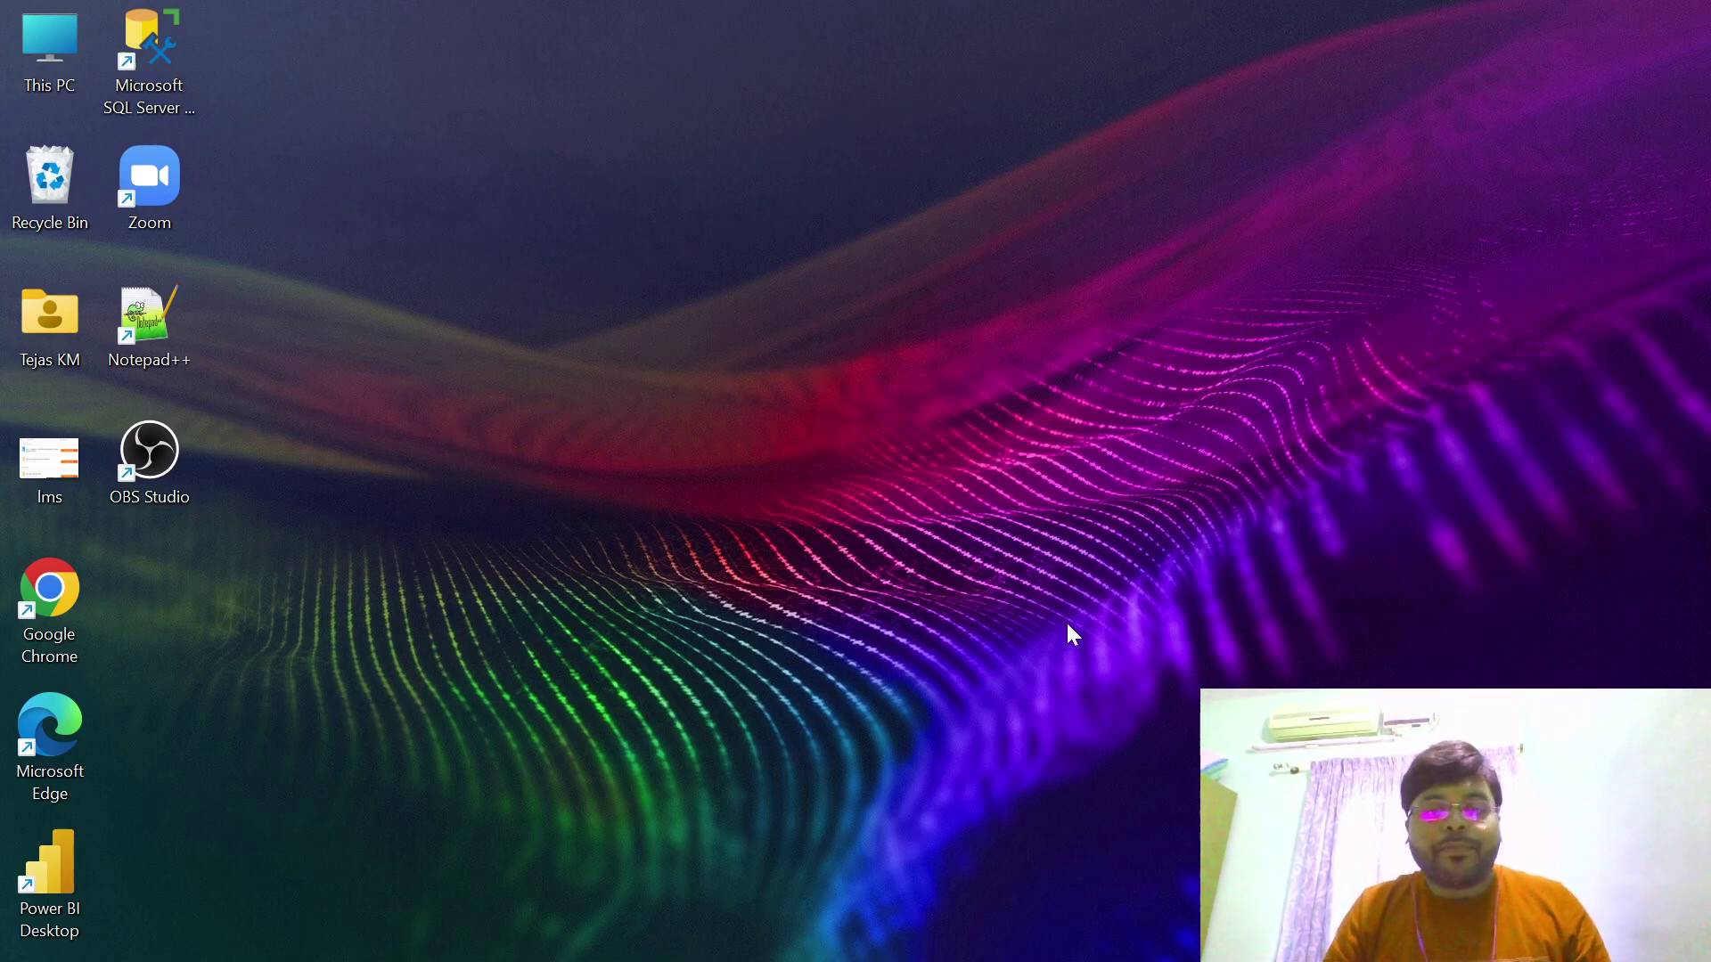
pyautogui.hotkey('alt', 'Tab')
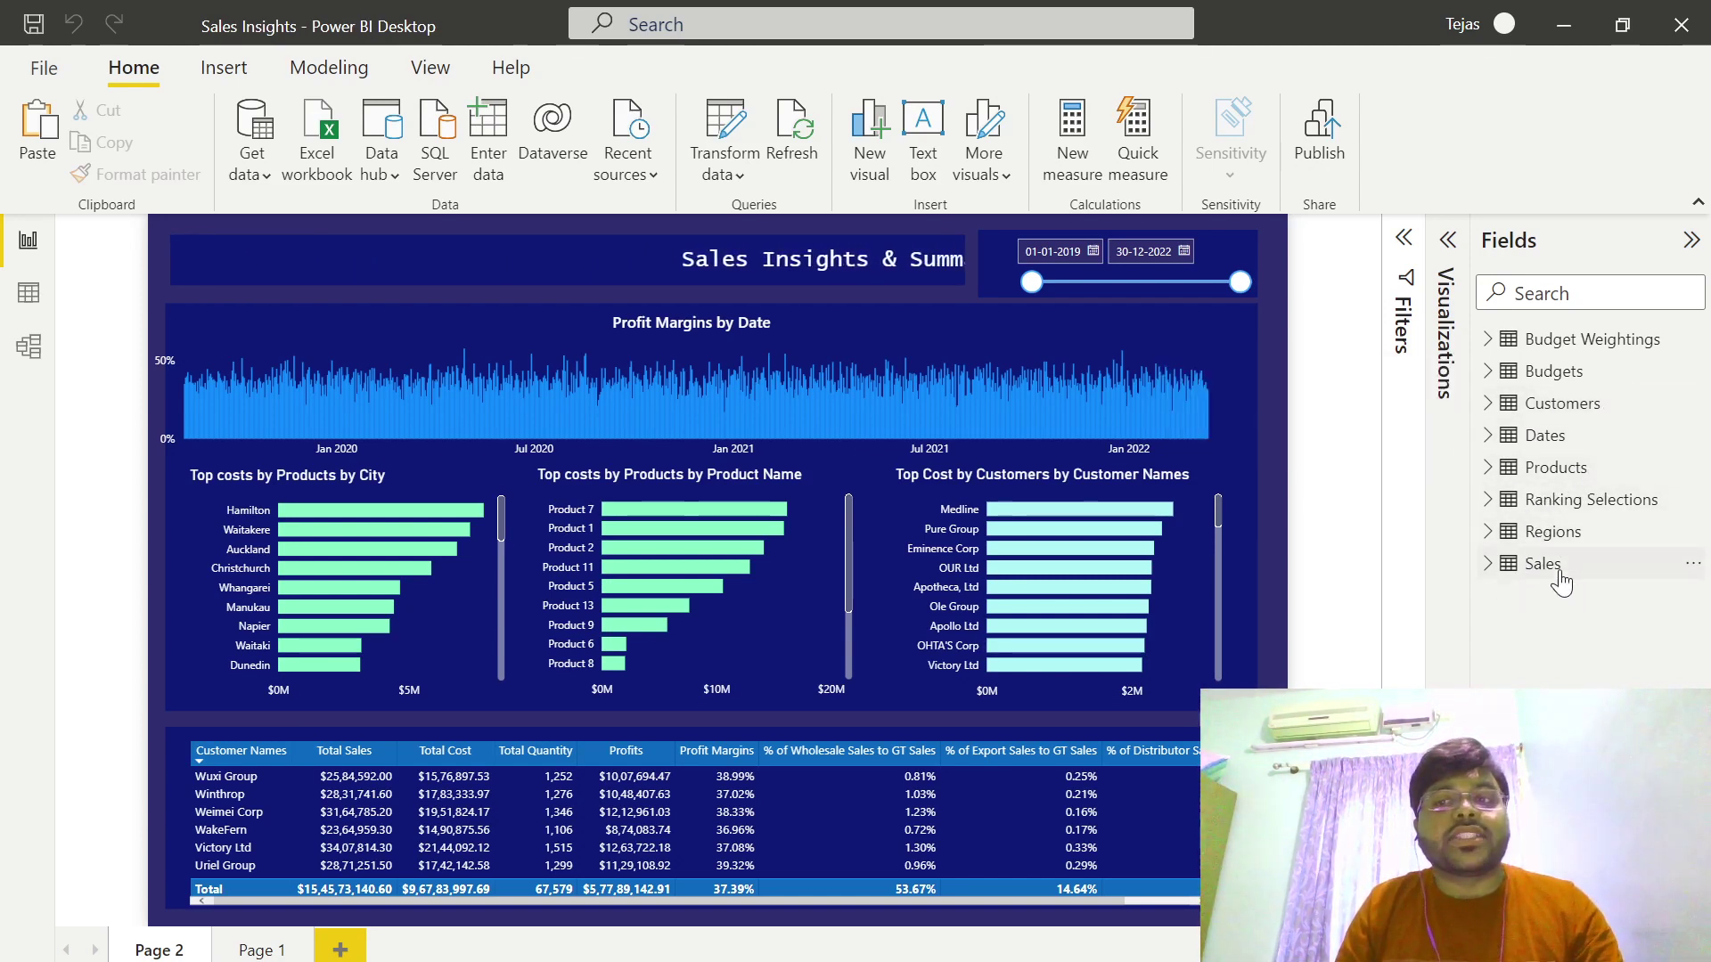
pyautogui.moveTo(1566, 575)
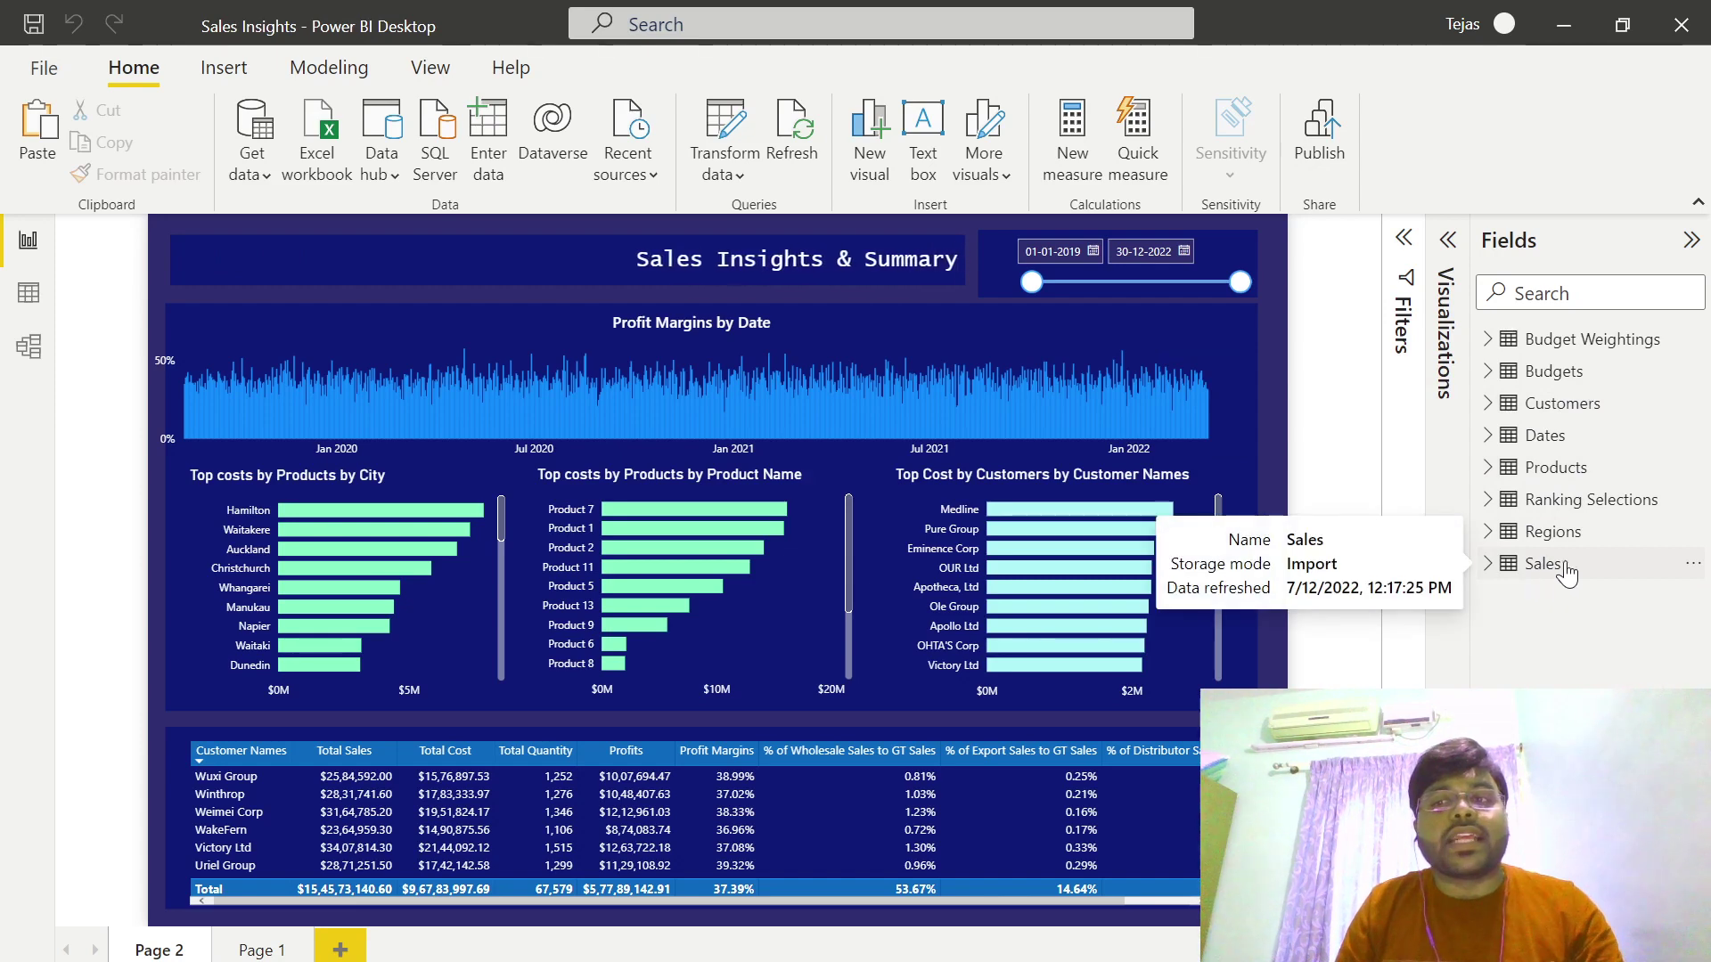
pyautogui.click(27, 294)
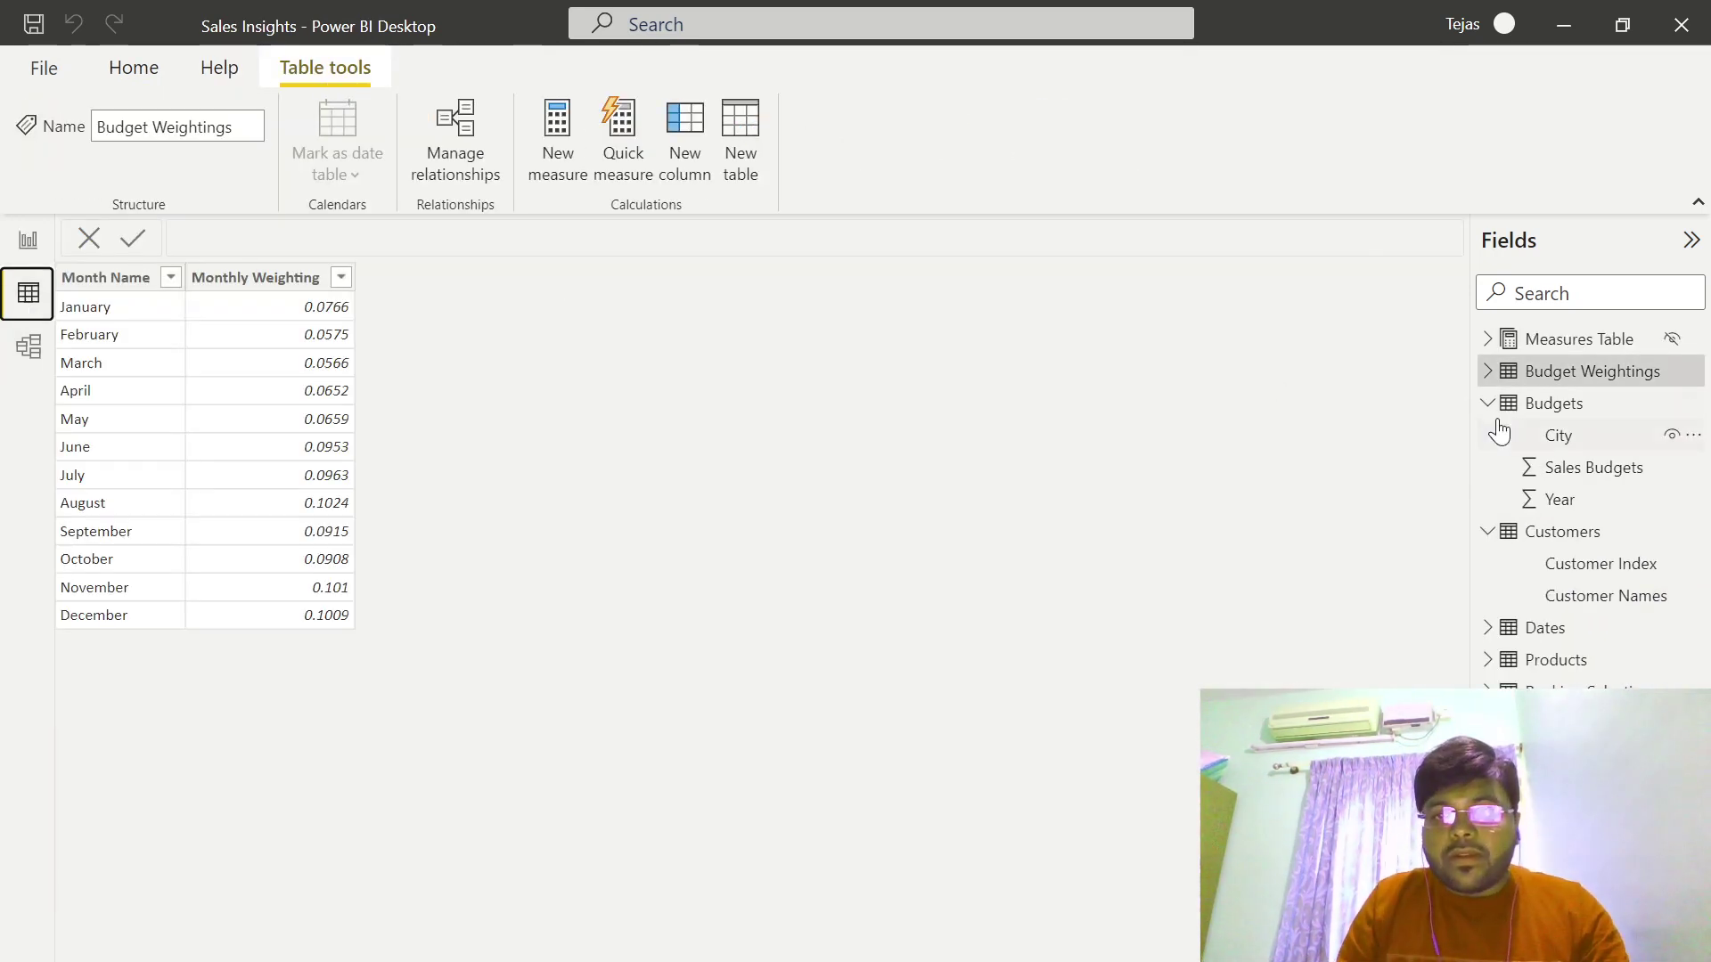
pyautogui.click(1488, 405)
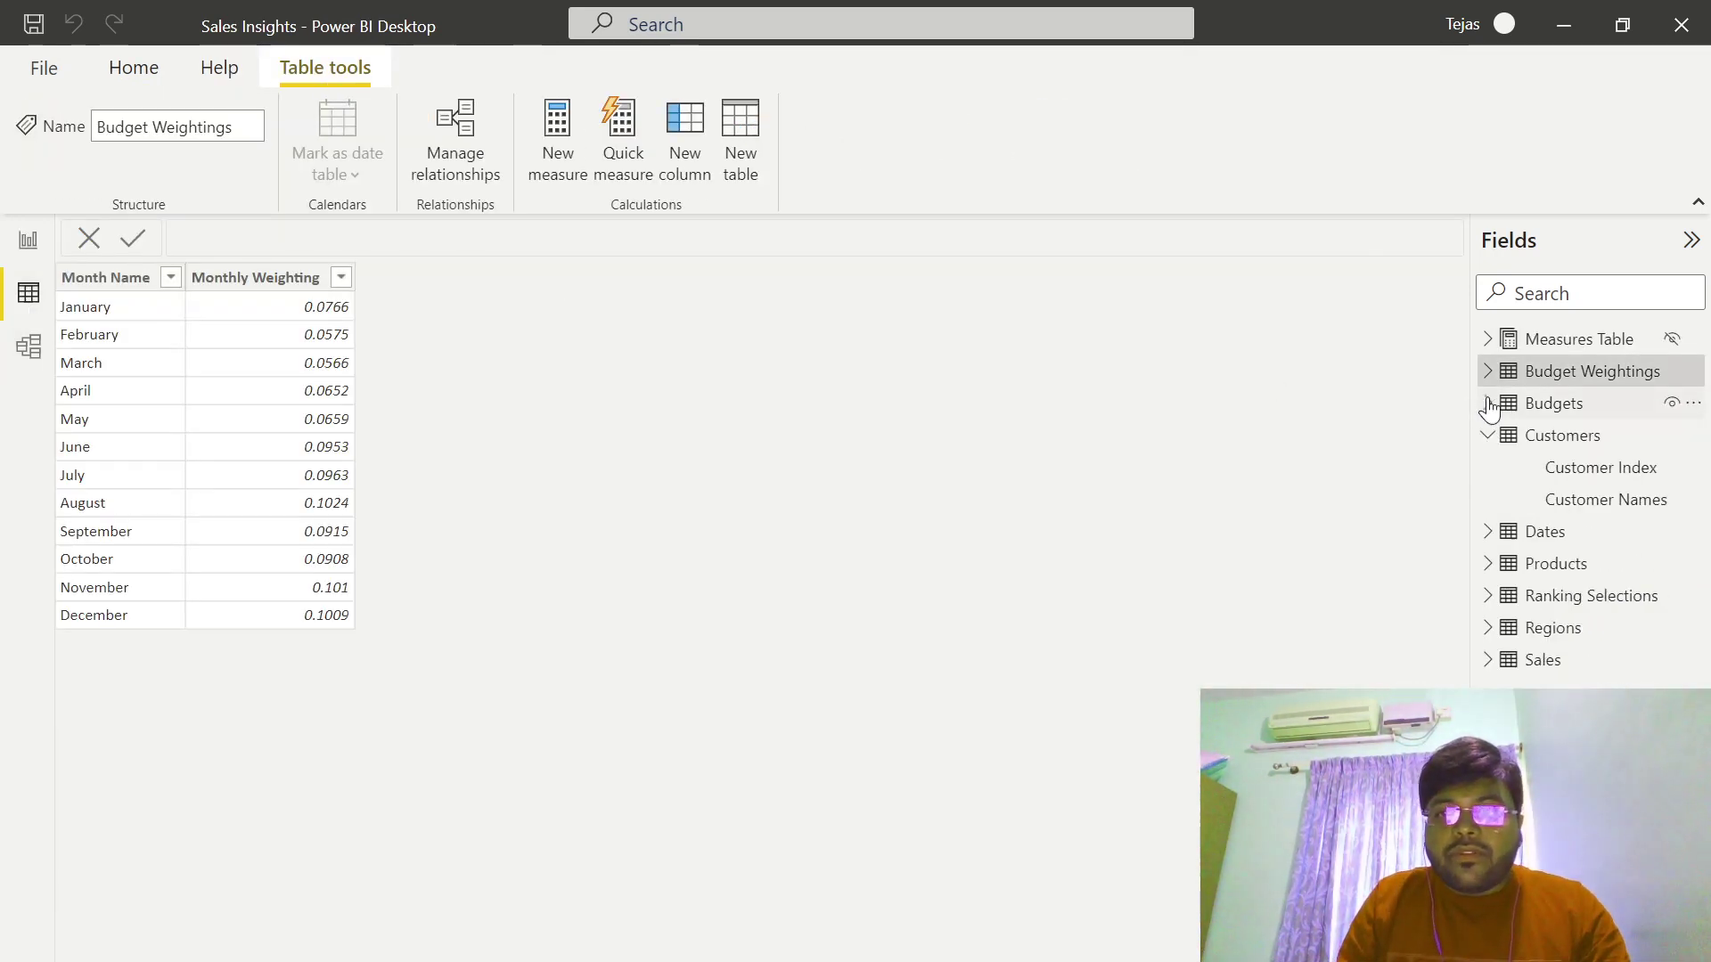
pyautogui.click(1569, 415)
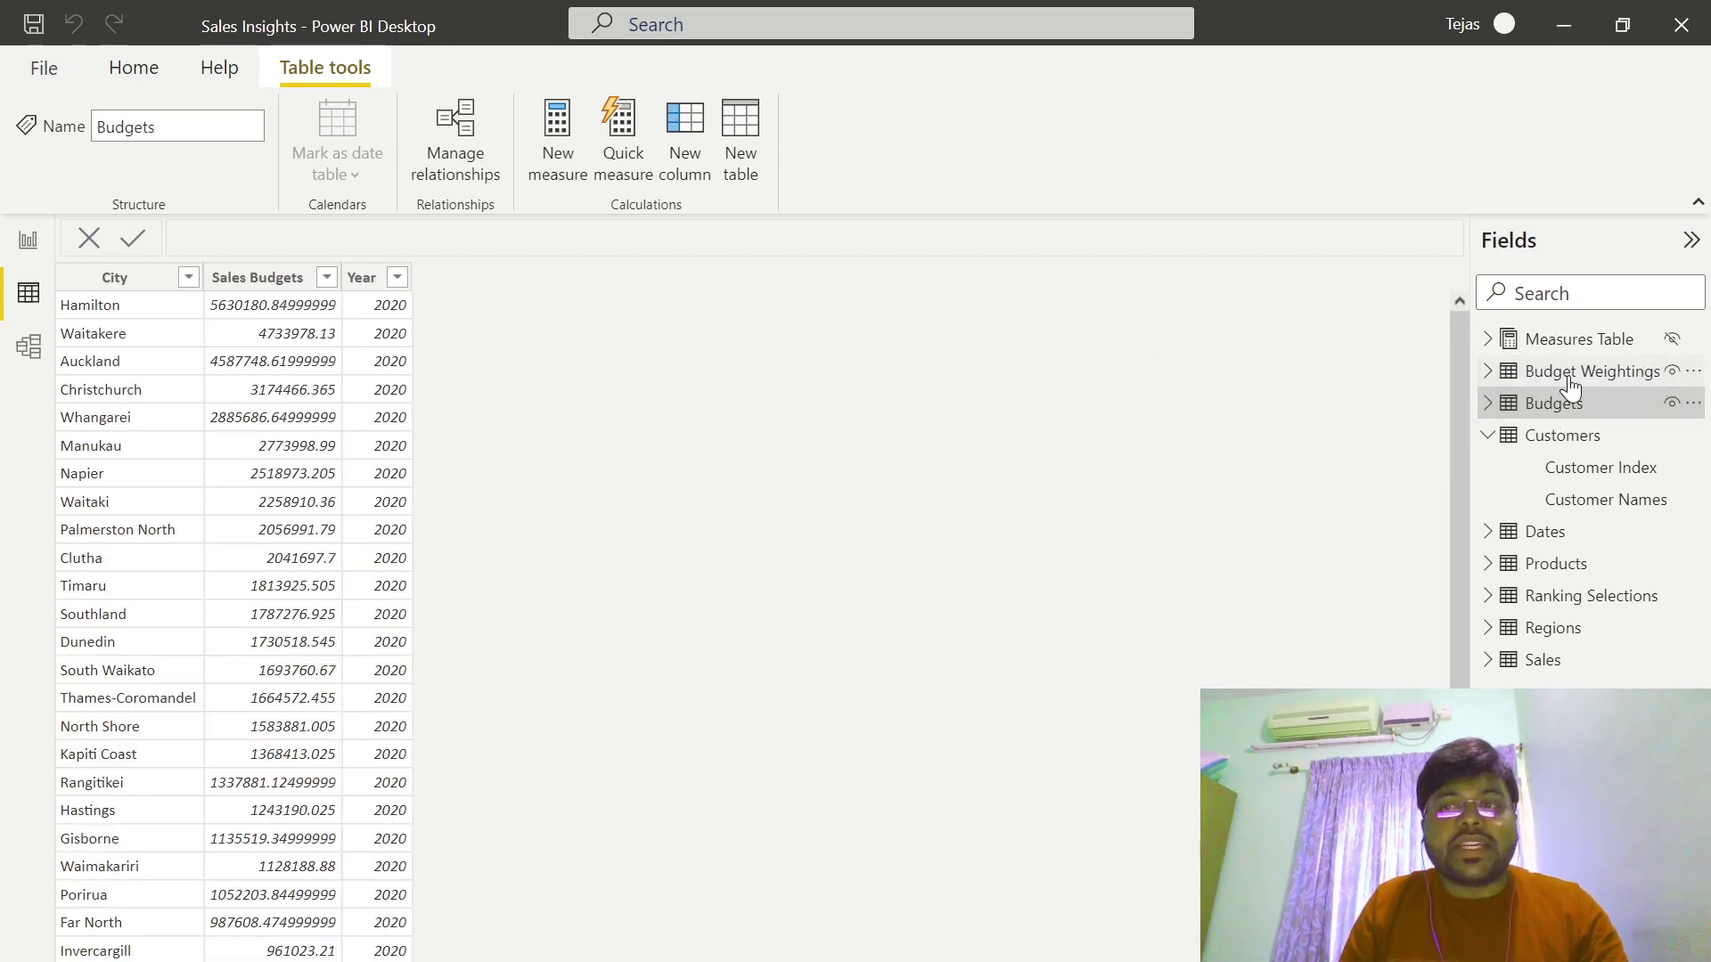
pyautogui.click(1572, 446)
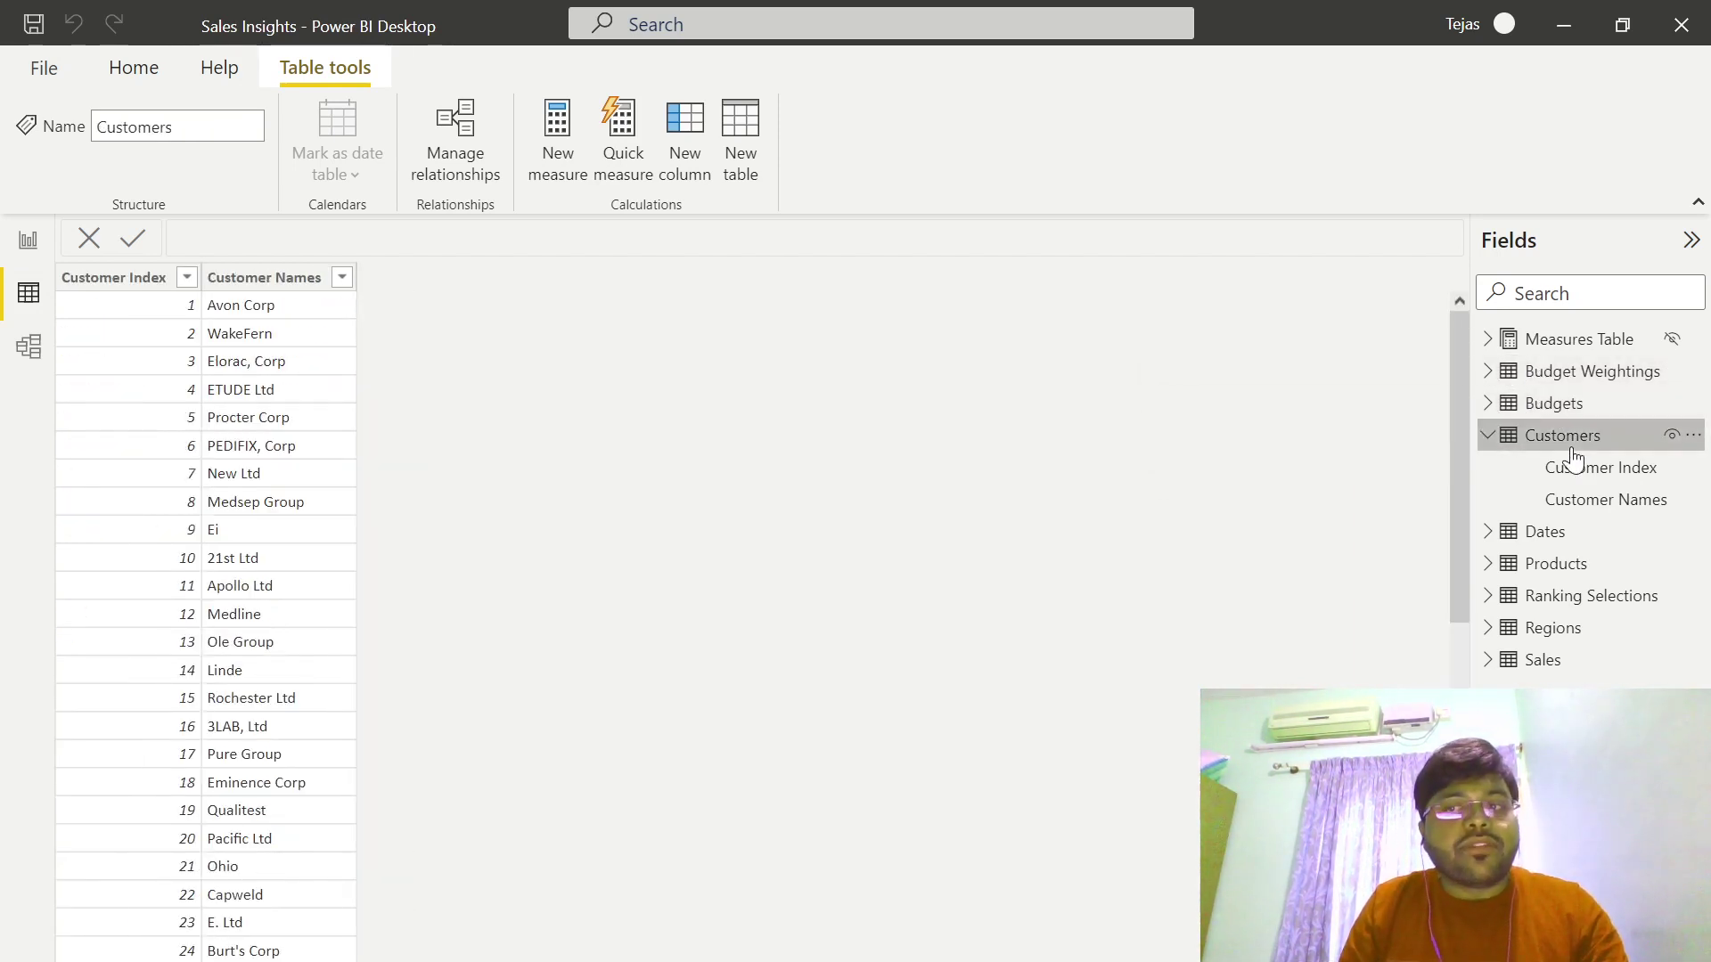
pyautogui.click(1525, 535)
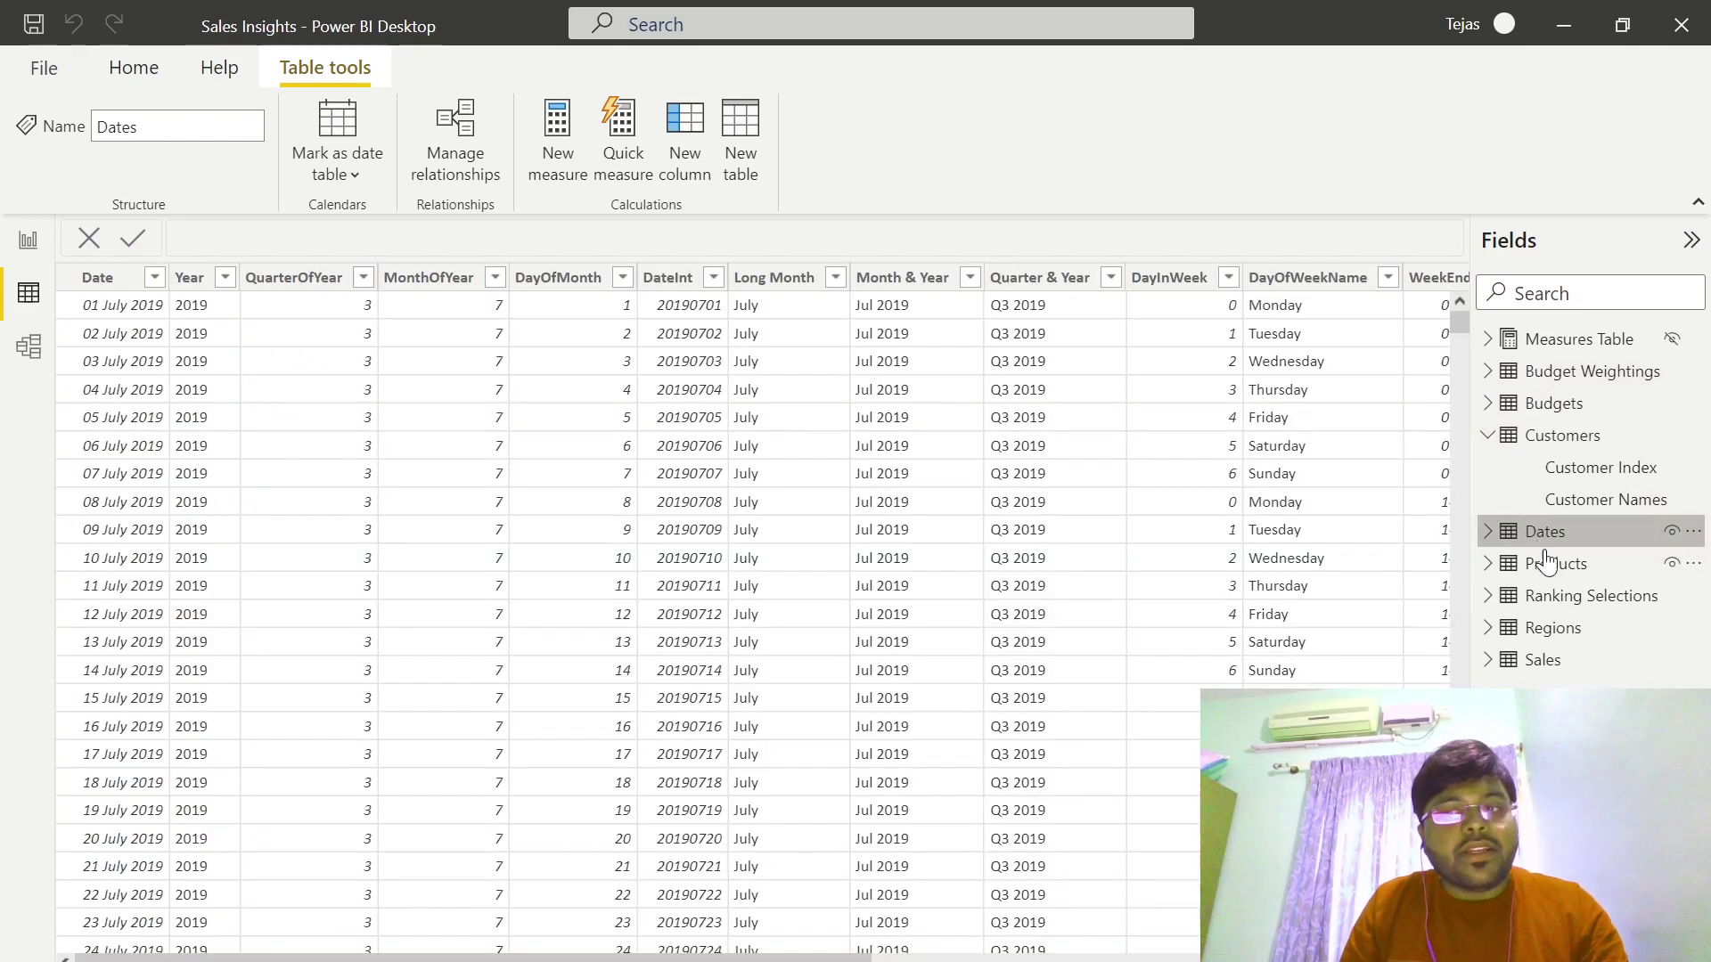
pyautogui.click(1551, 572)
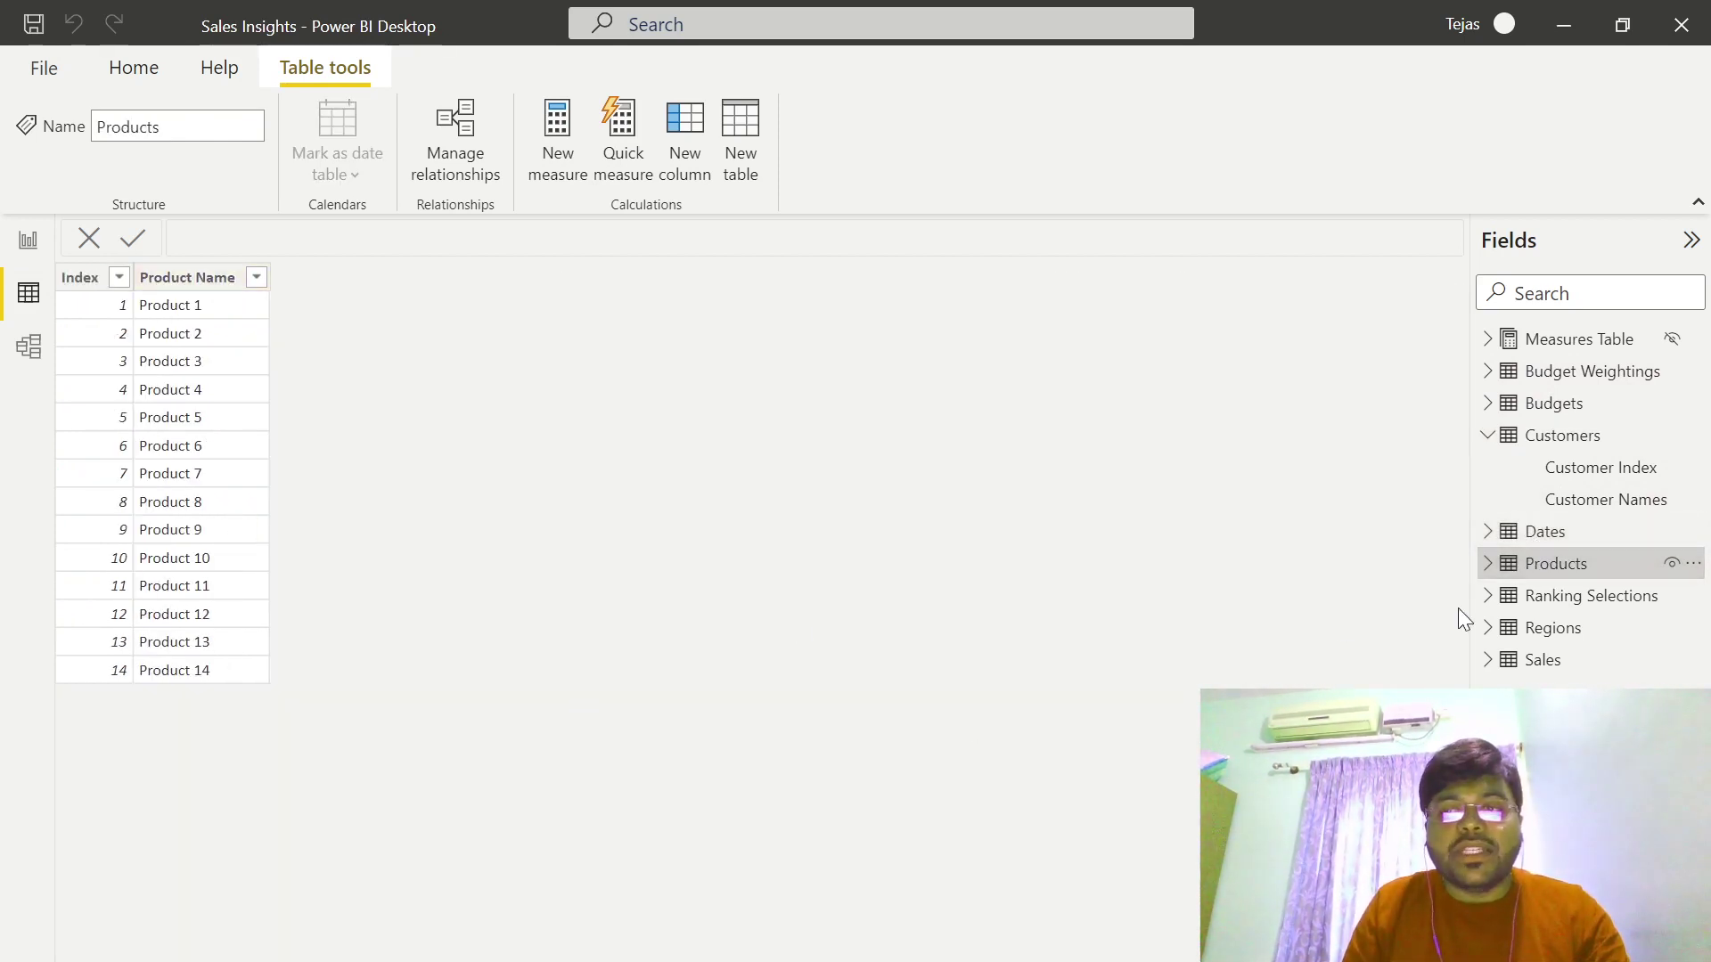
pyautogui.click(1543, 640)
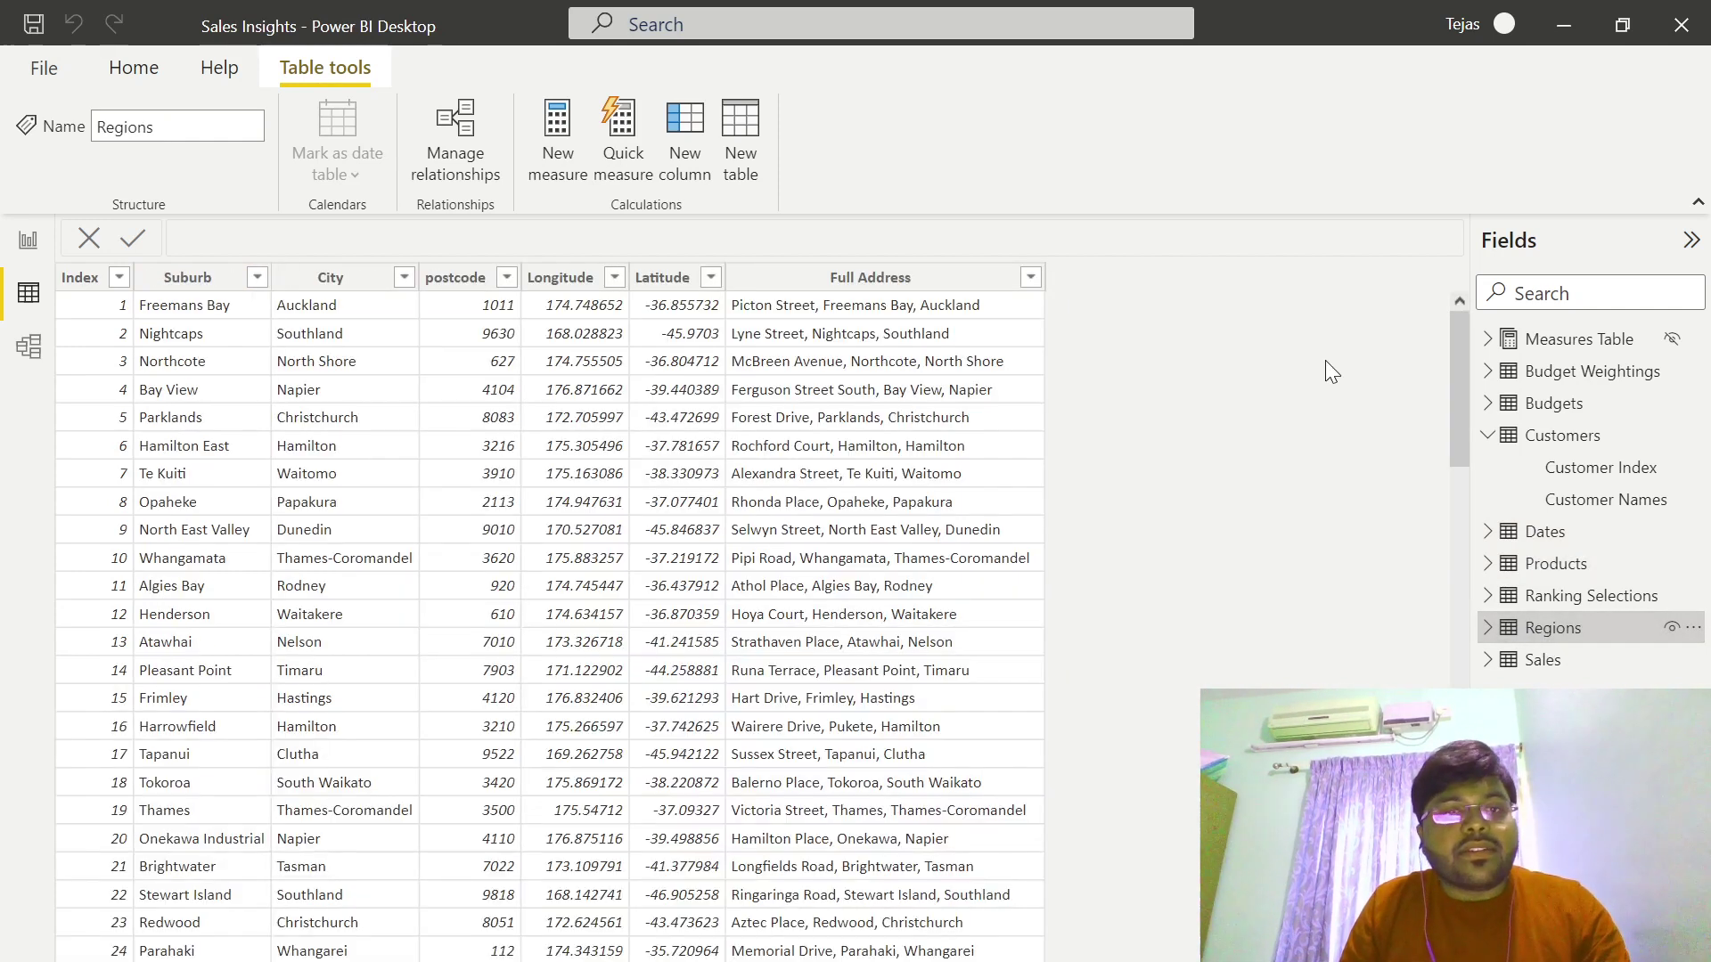
pyautogui.click(1561, 673)
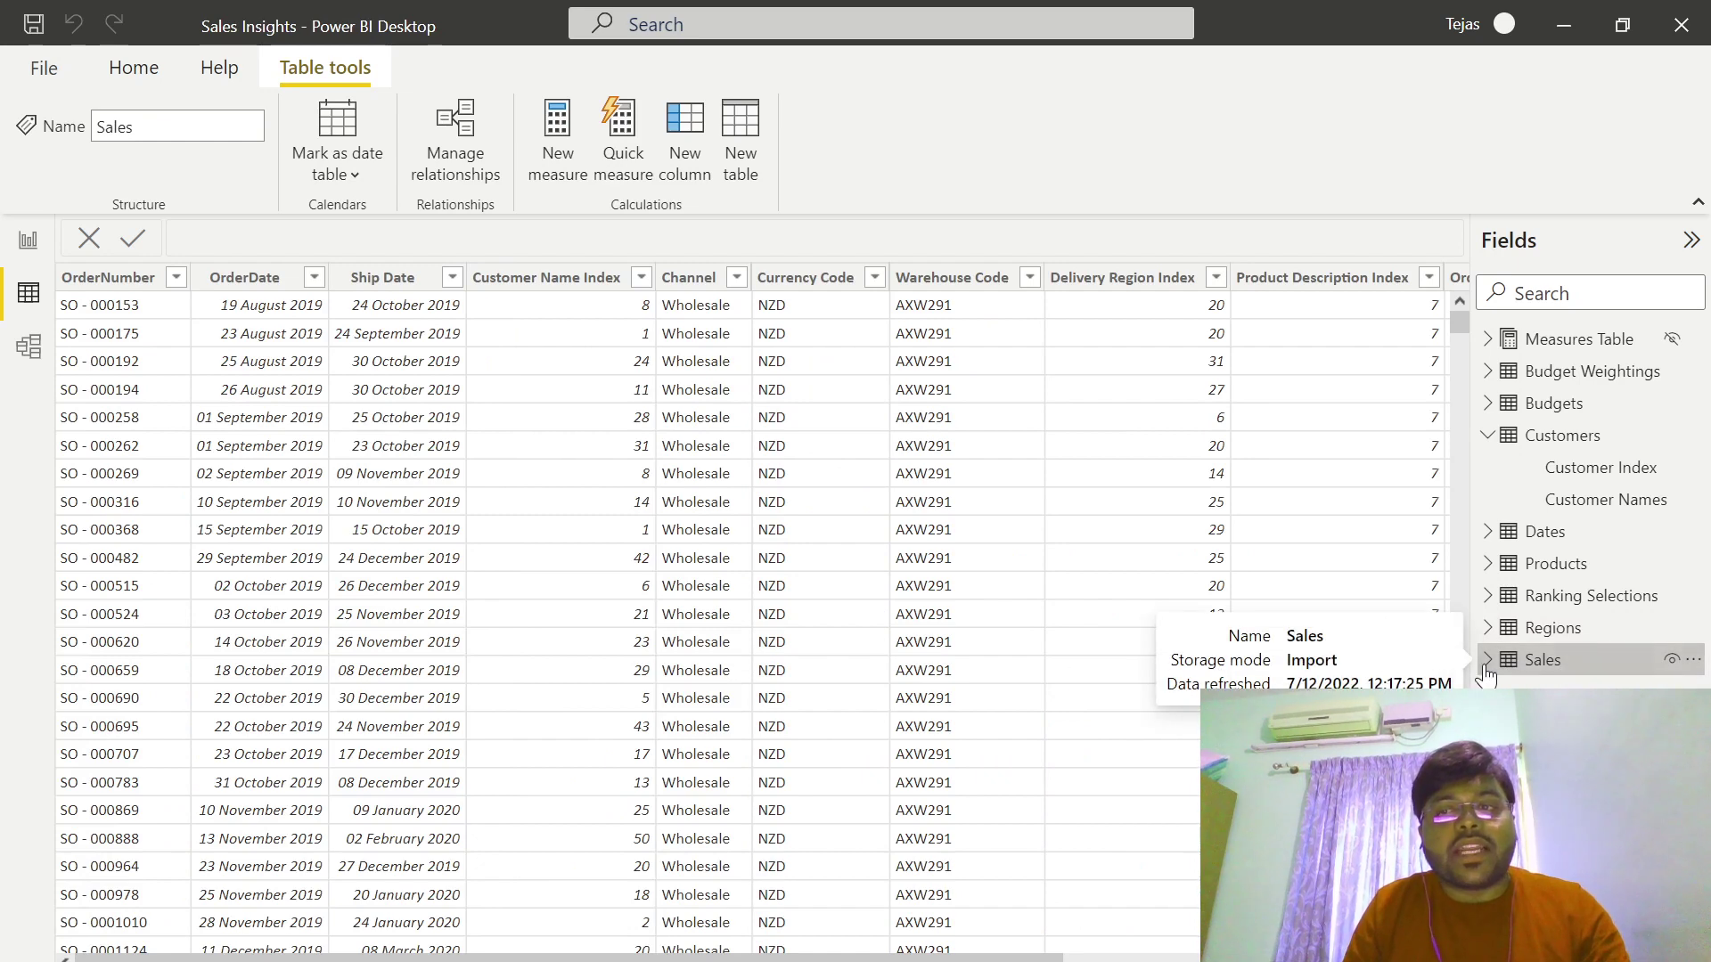
pyautogui.click(1490, 435)
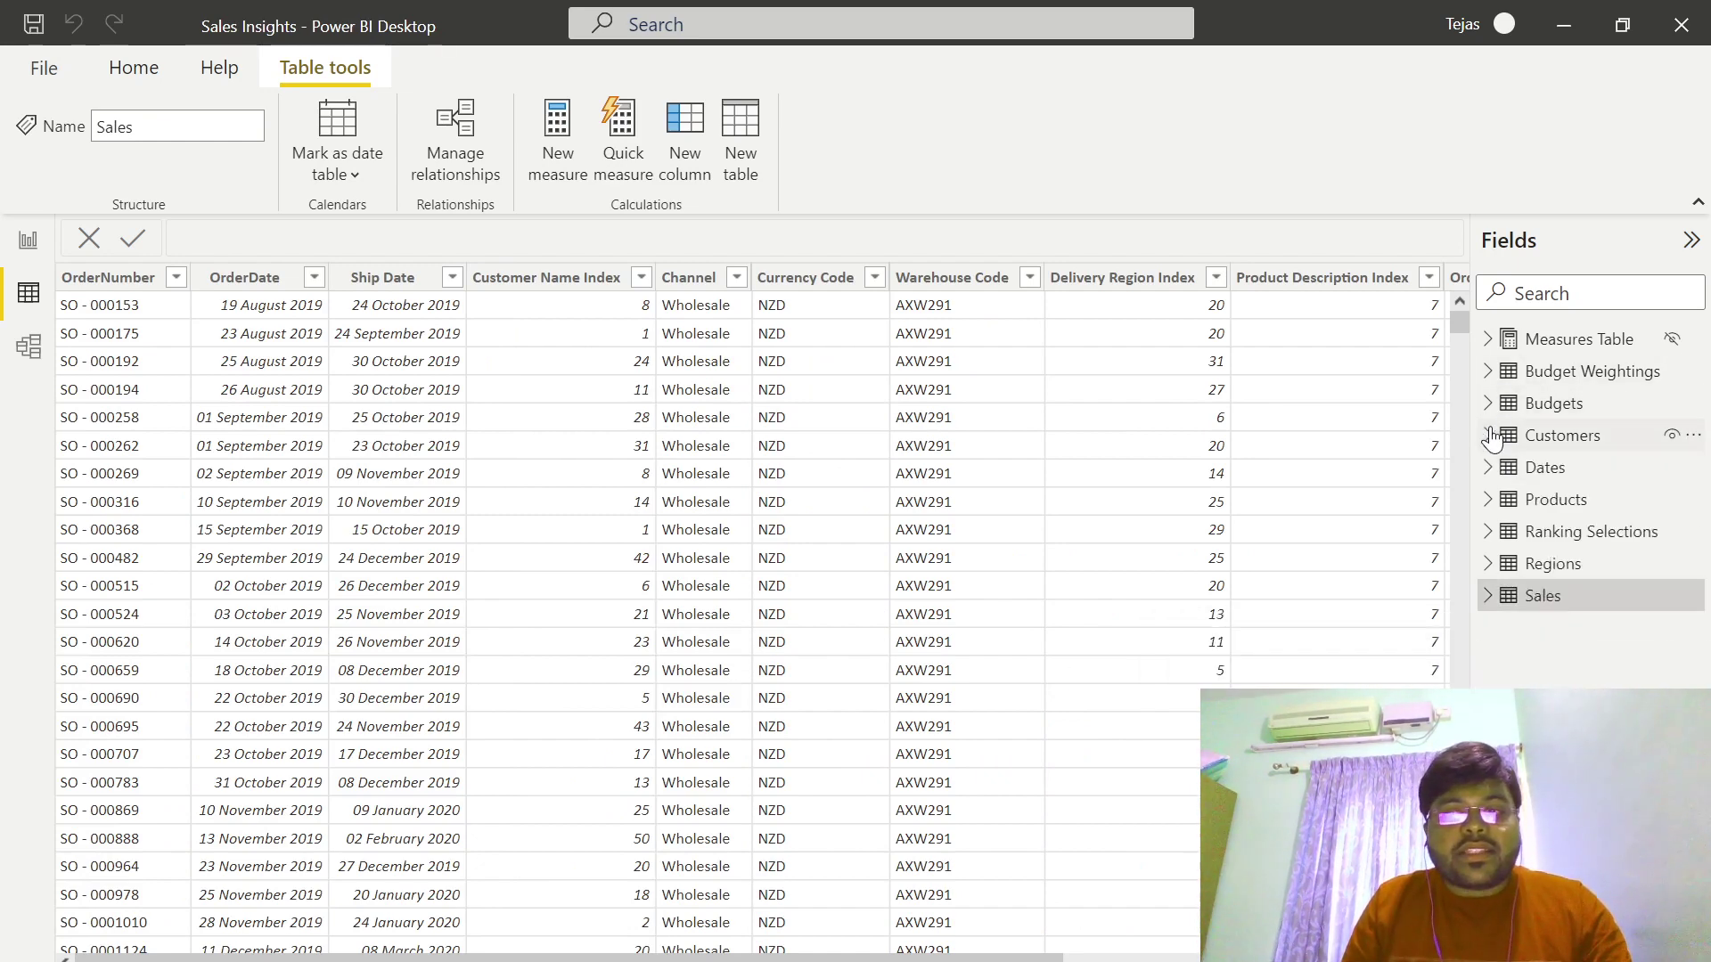
pyautogui.click(19, 253)
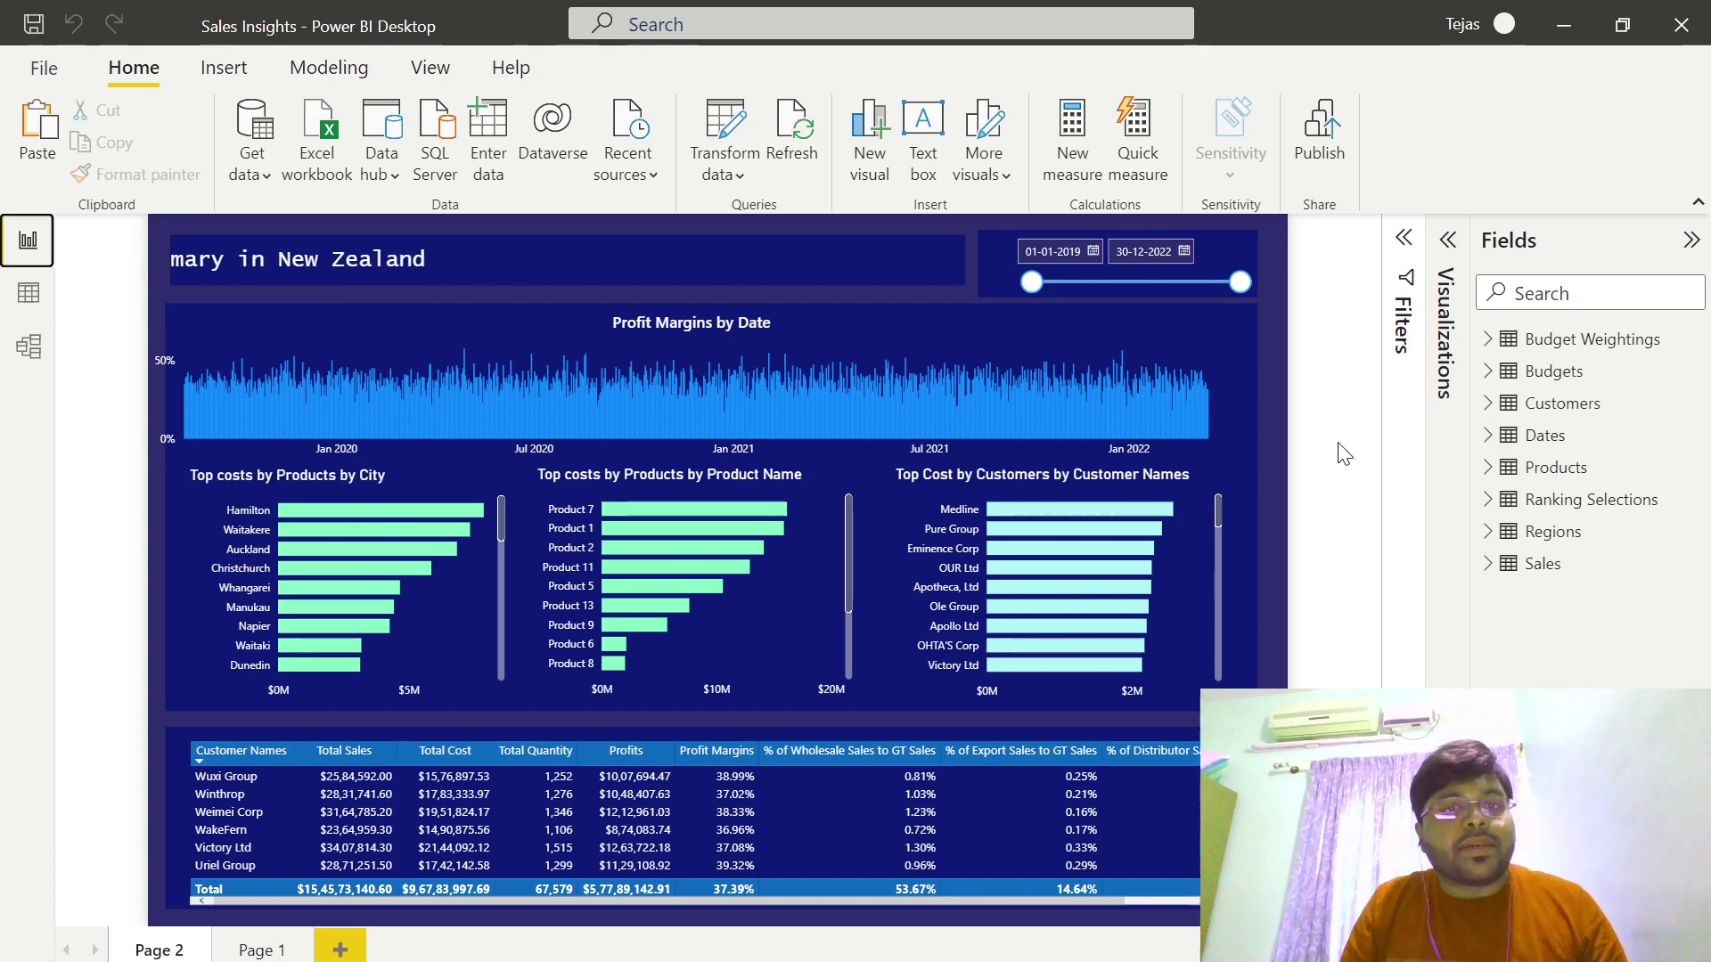
# Create an empty table with Enter data, name it 'Main Measures', and load it.
pyautogui.click(485, 122)
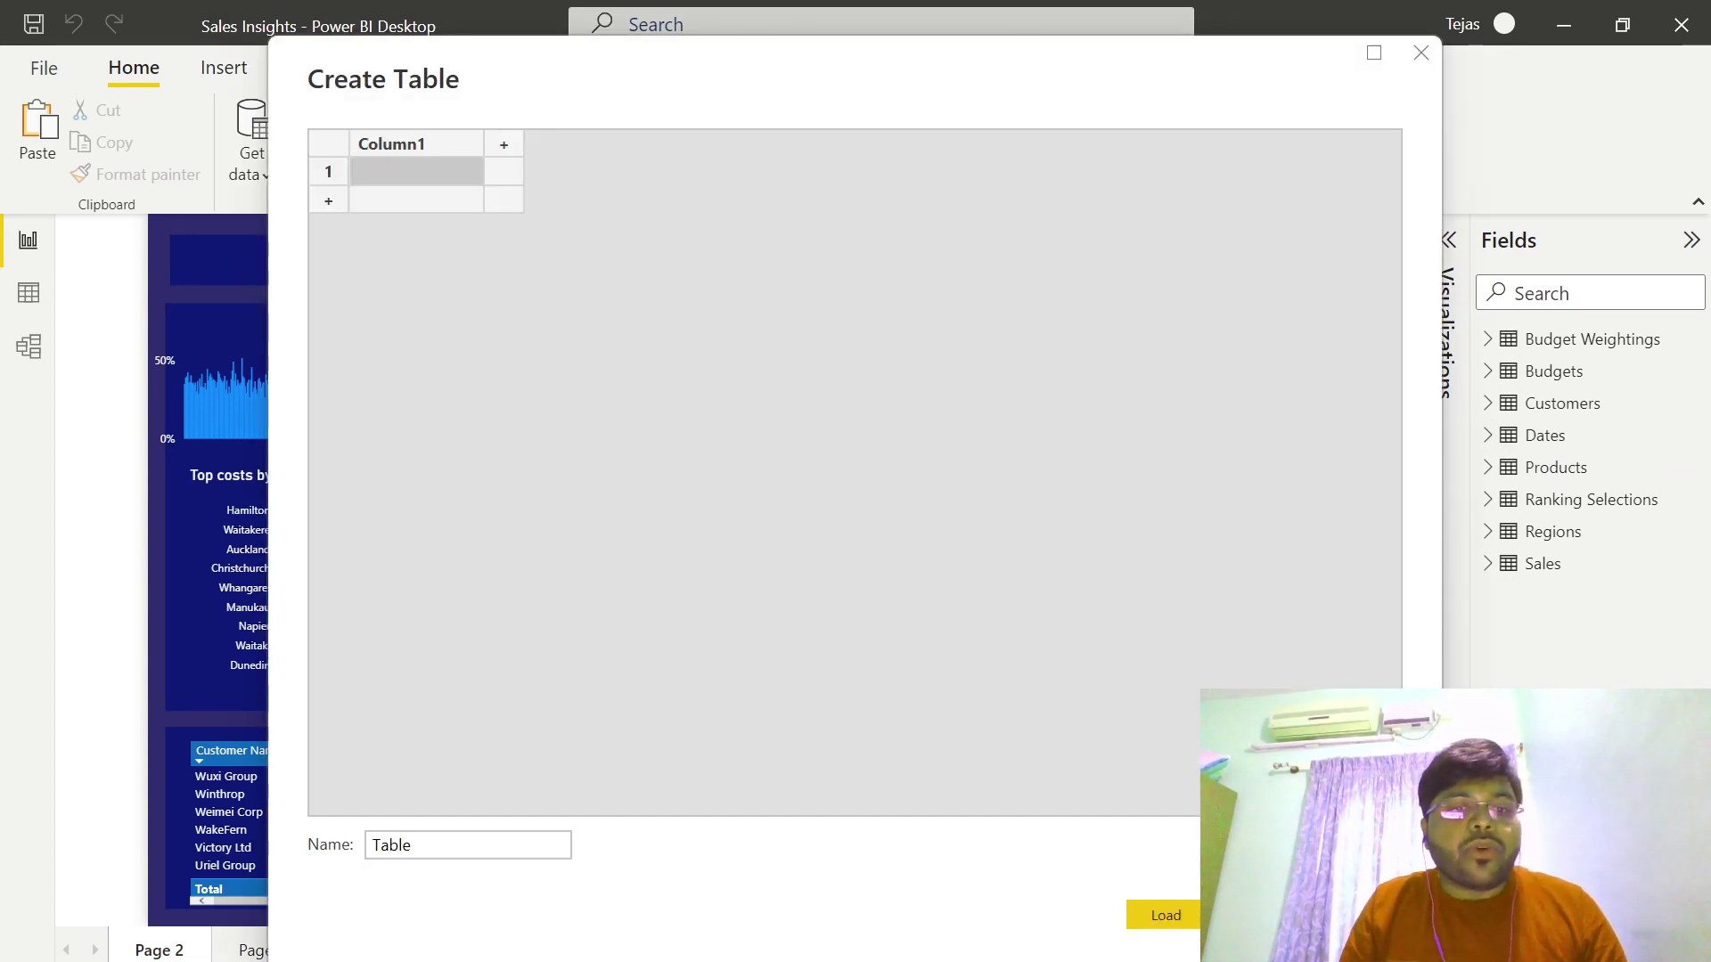
pyautogui.click(400, 845)
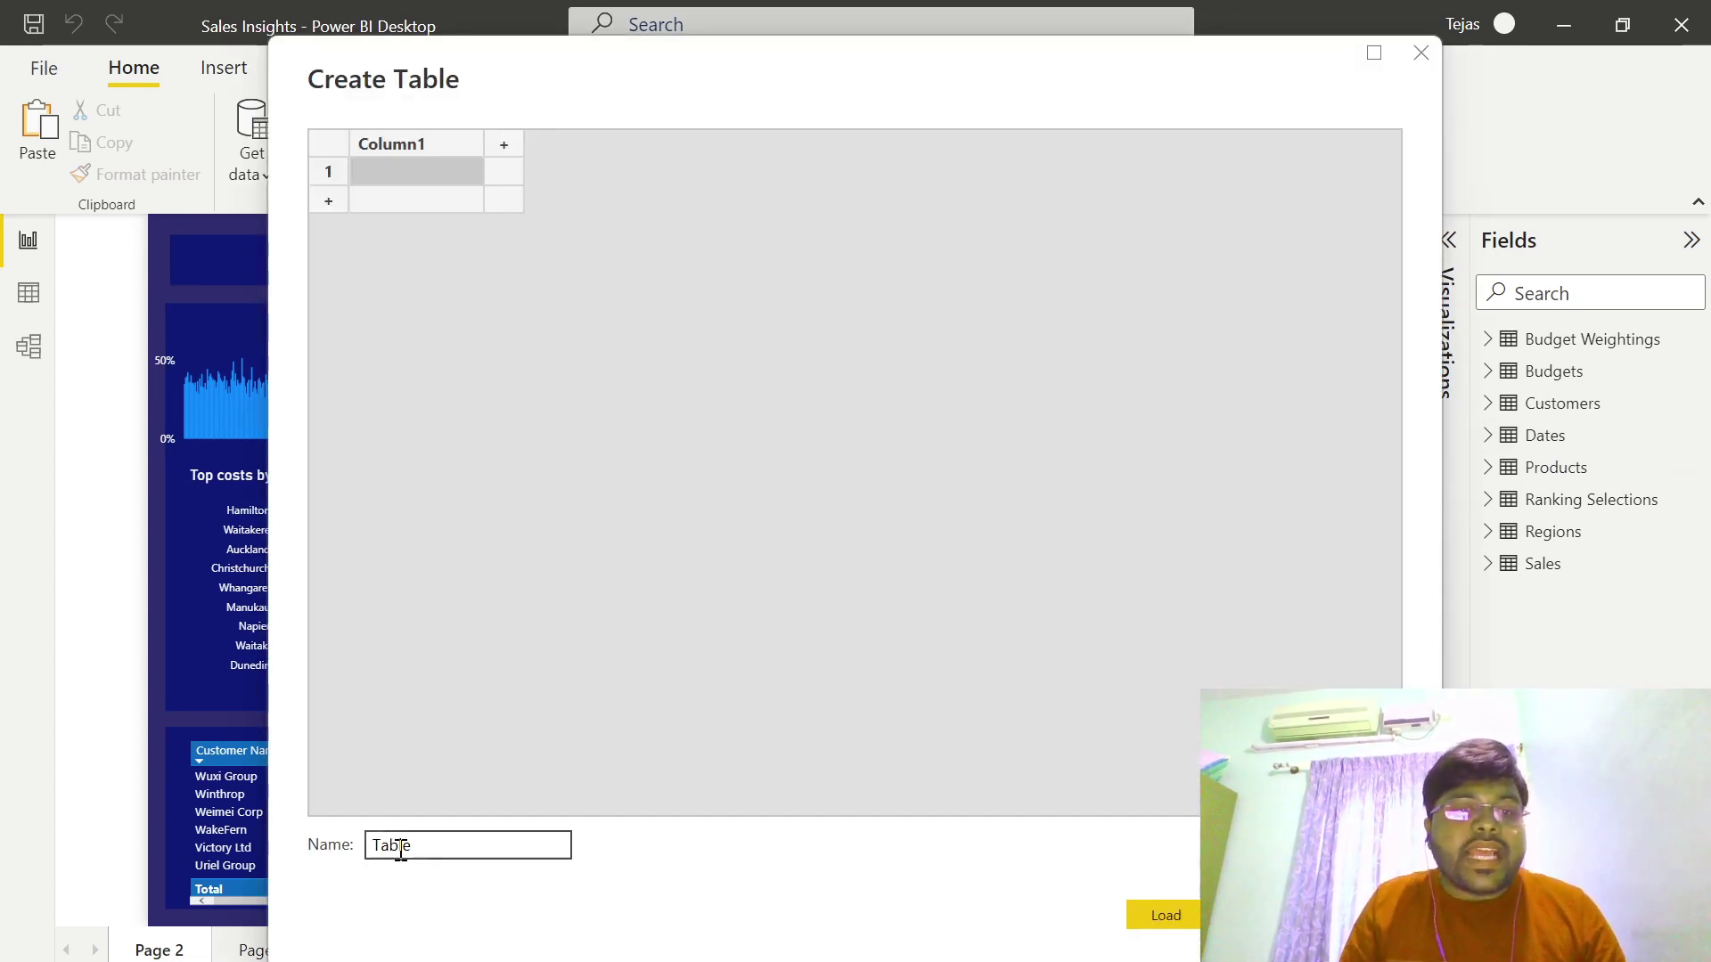
pyautogui.doubleClick(400, 845)
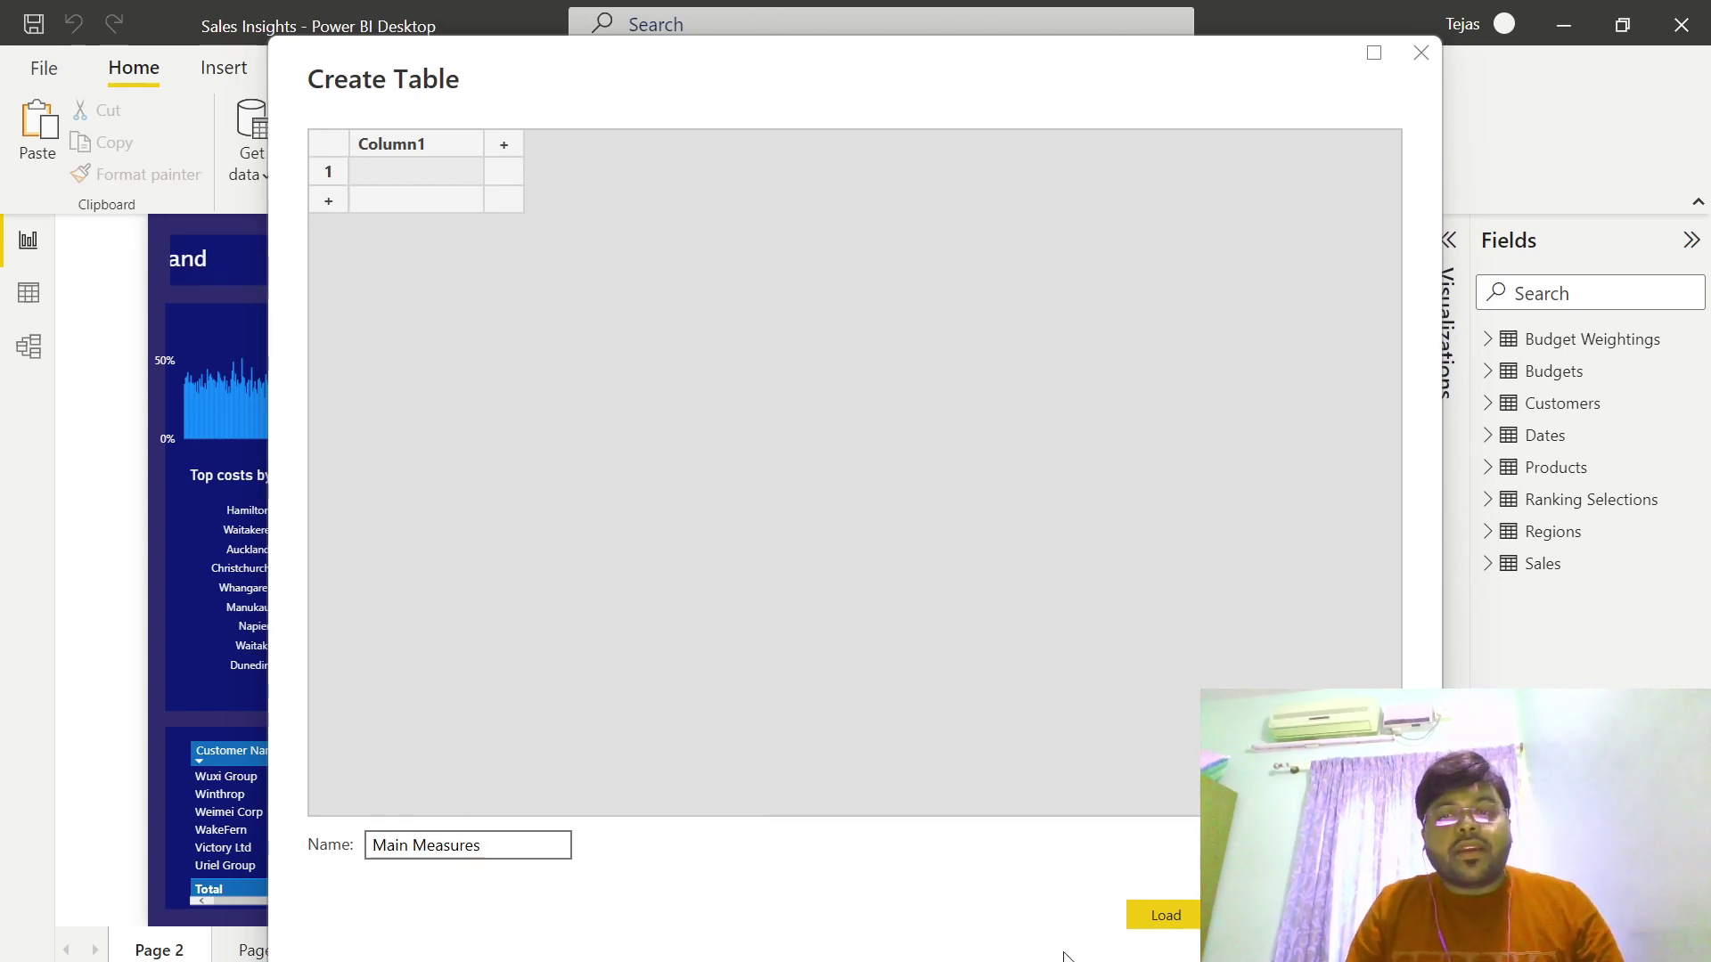
pyautogui.click(1167, 916)
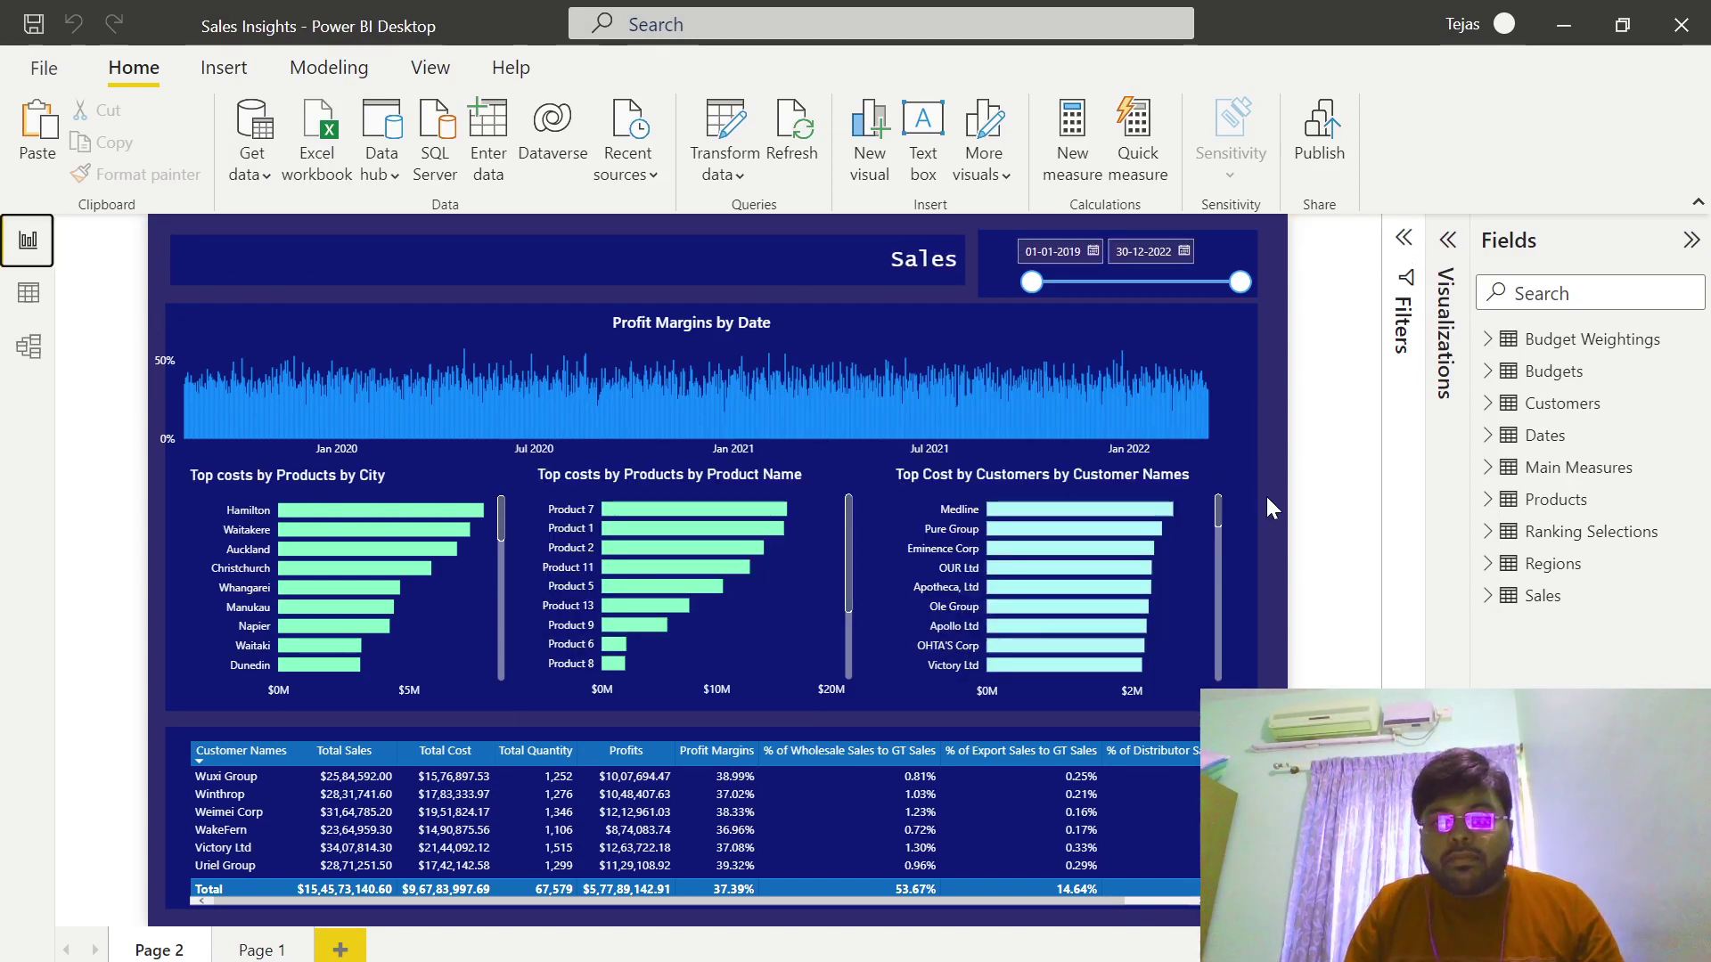
# Add the measure Total Orders = SUM(Sales[Order Quantity]) to the Main Measures table.
pyautogui.click(1578, 472)
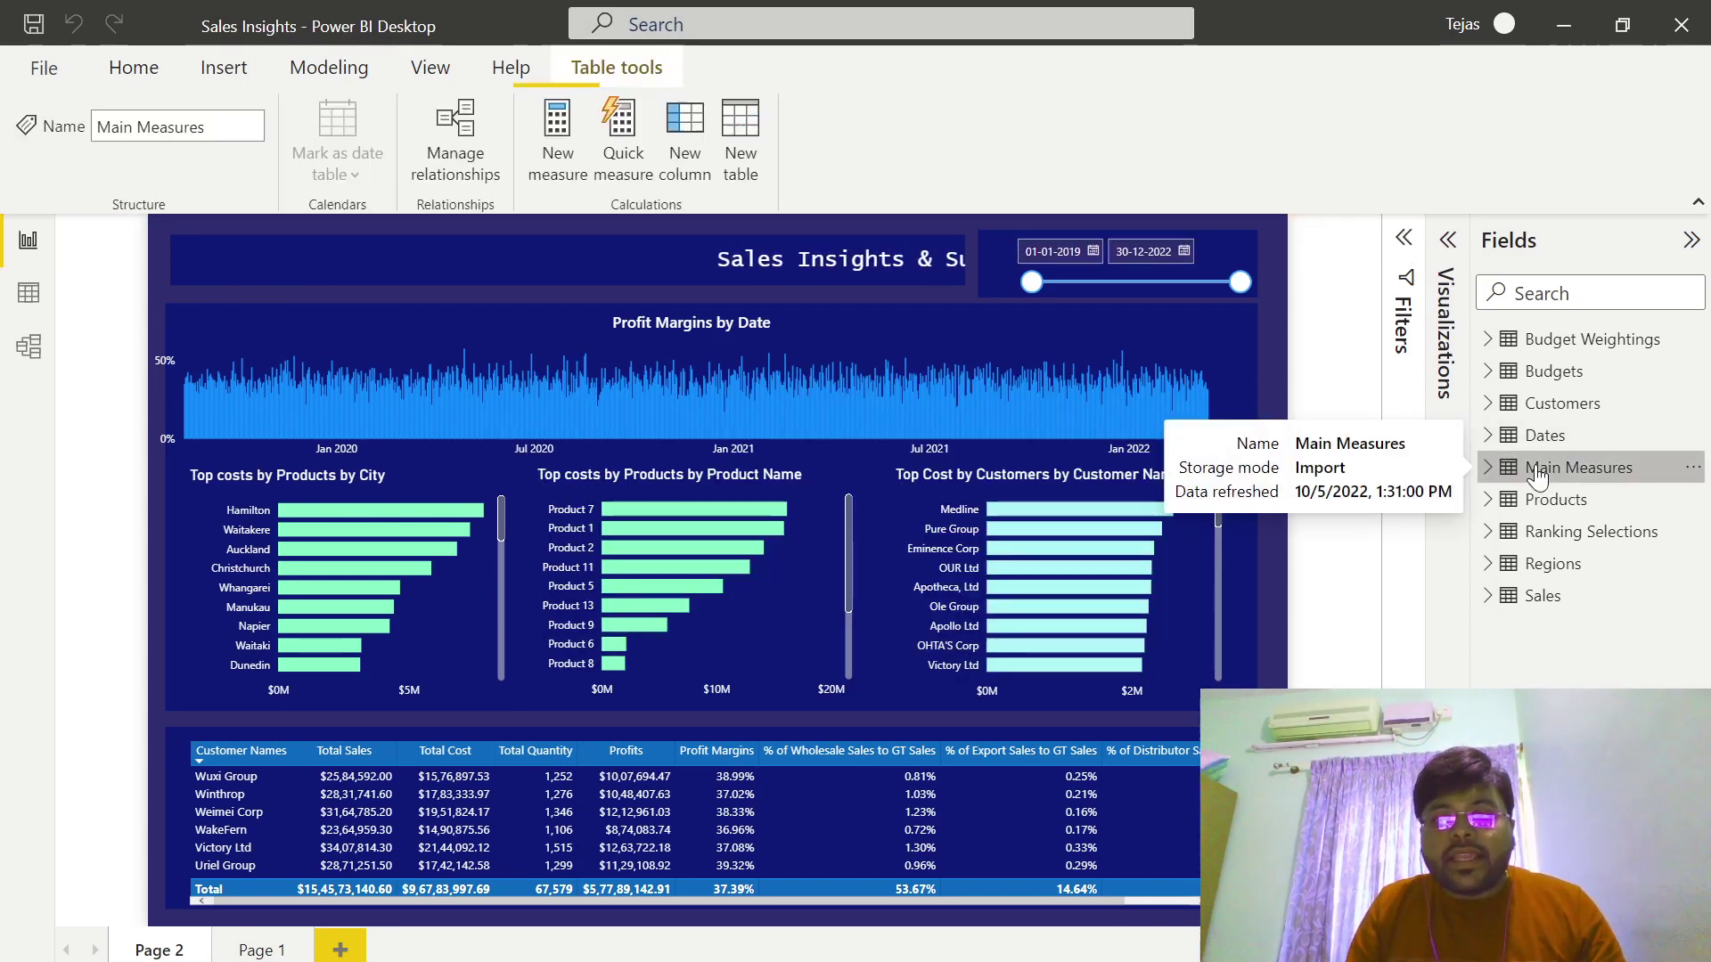
pyautogui.click(1486, 469)
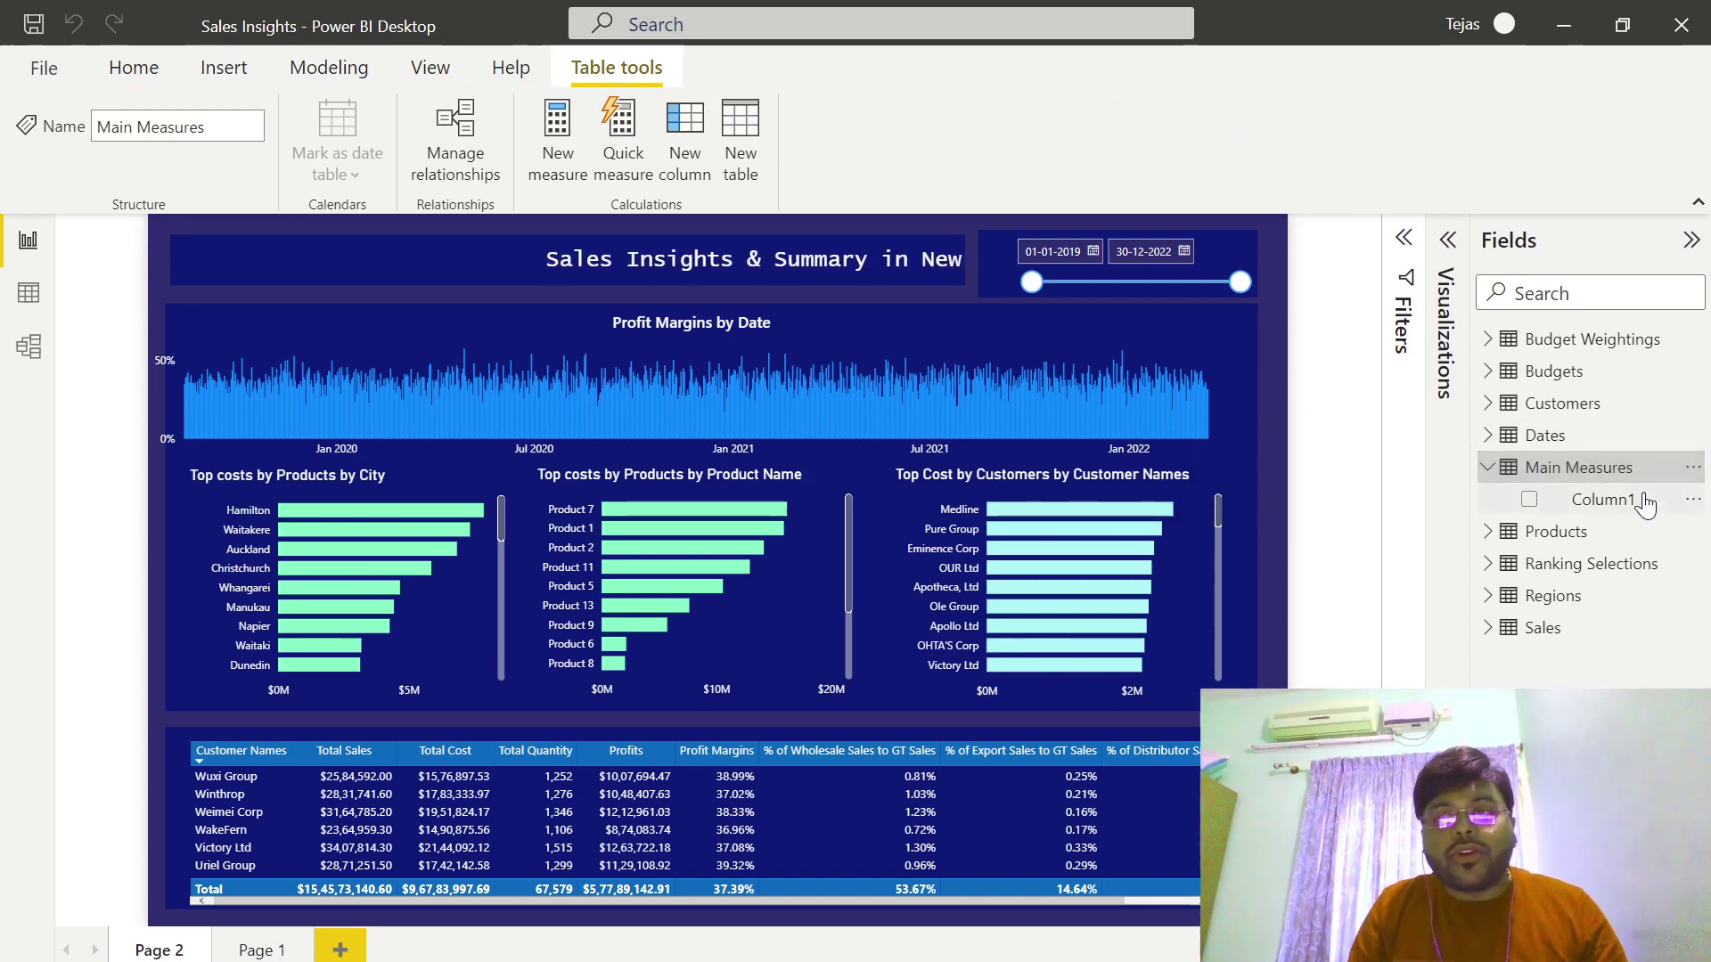
pyautogui.click(1610, 508)
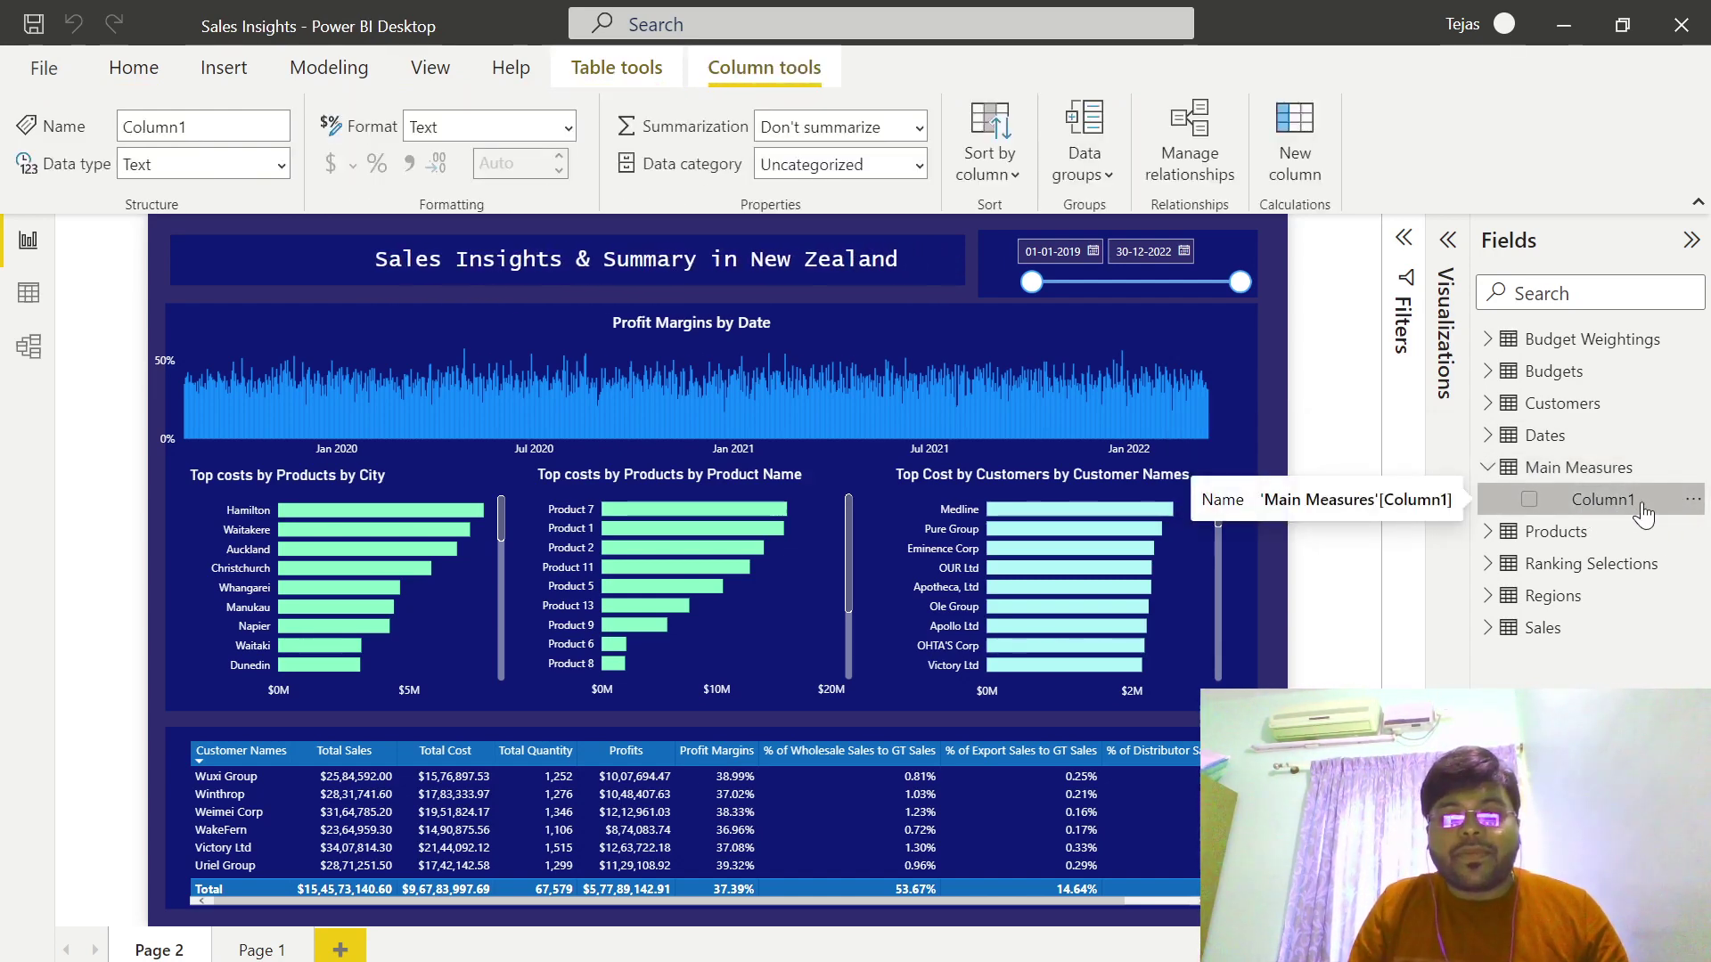
pyautogui.rightClick(1642, 506)
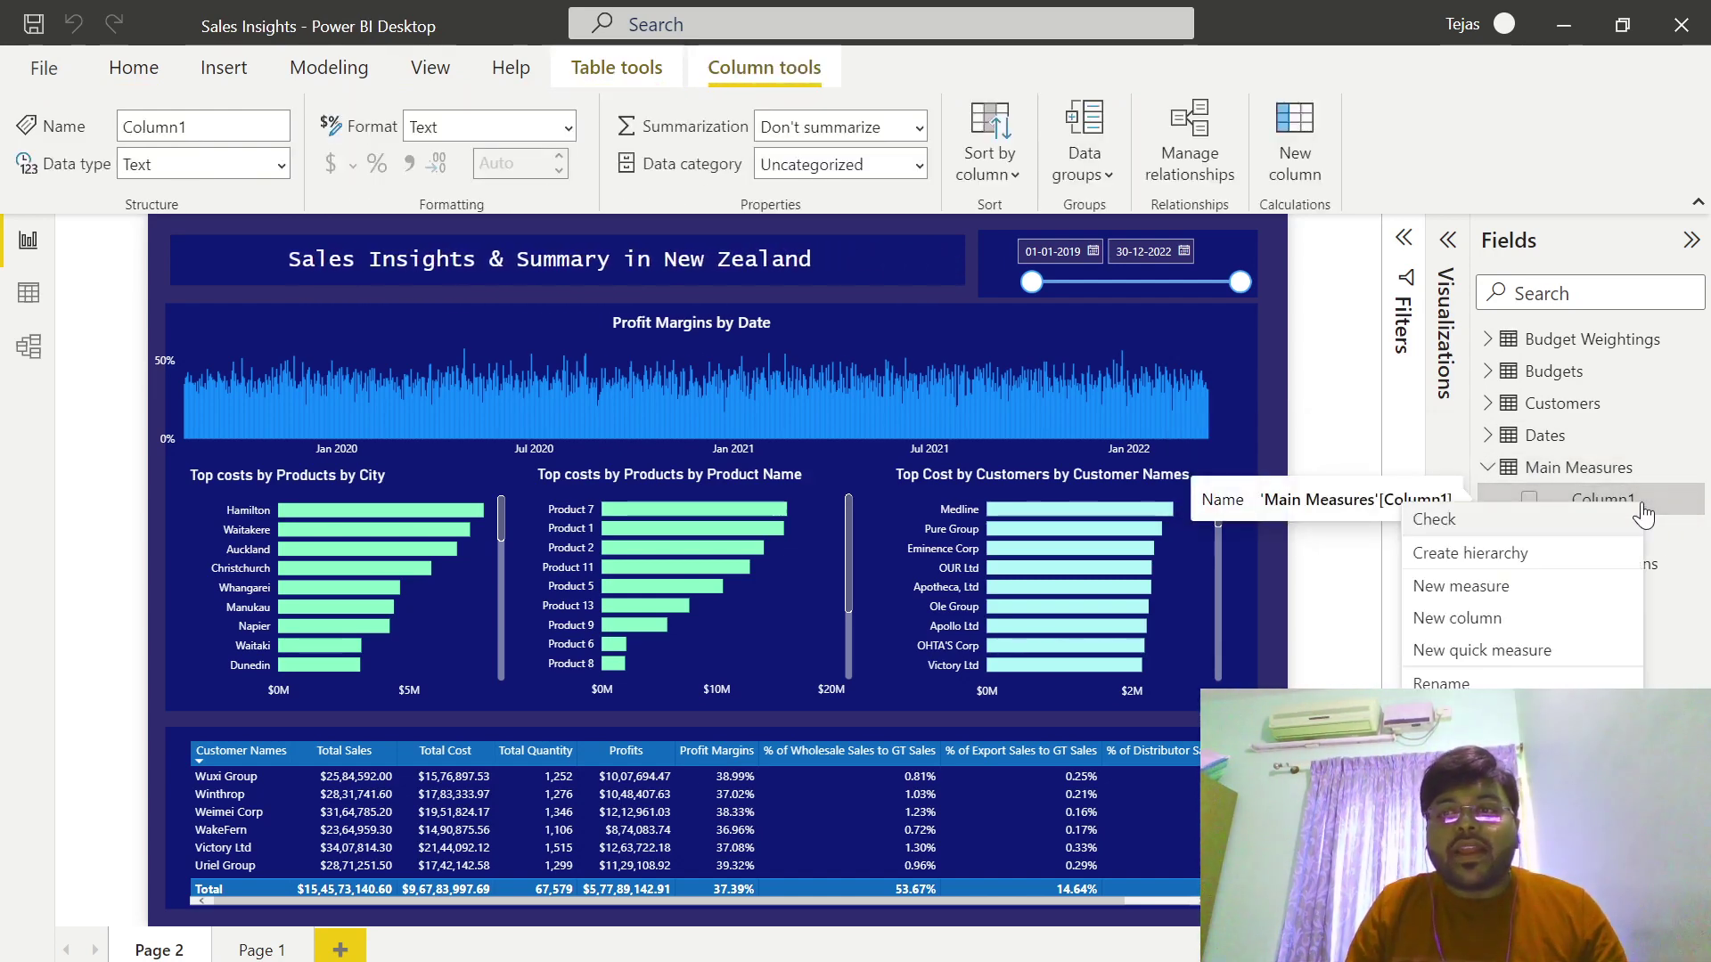
pyautogui.click(1514, 587)
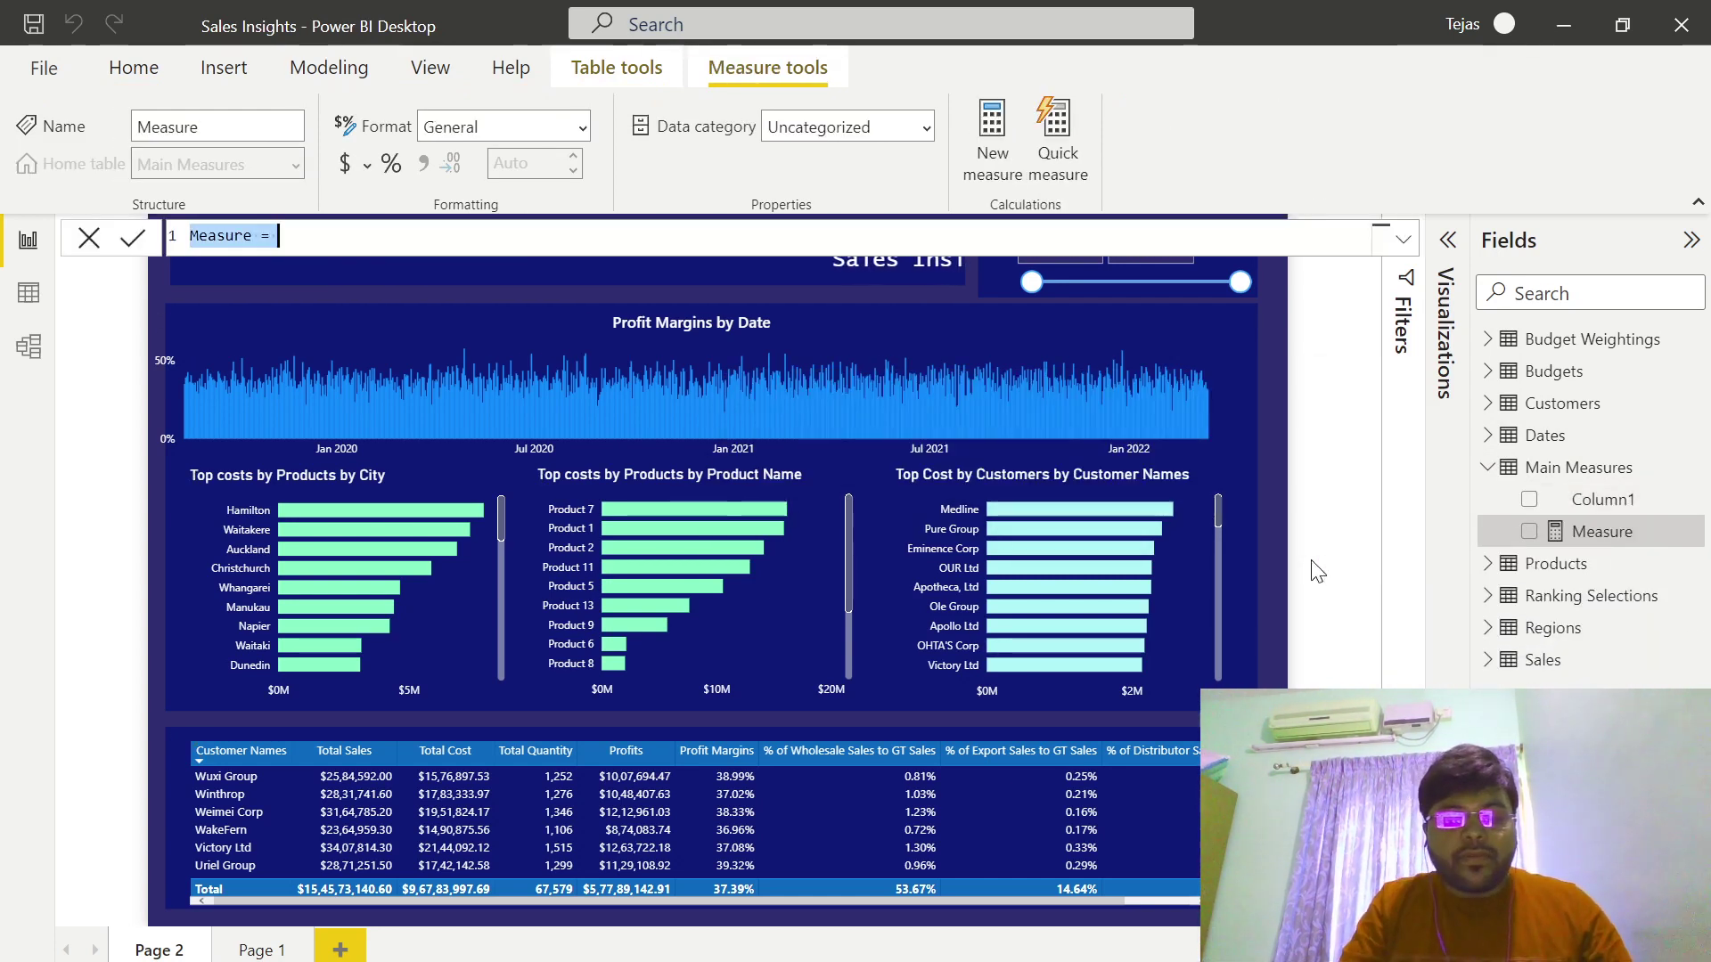
pyautogui.write('Total')
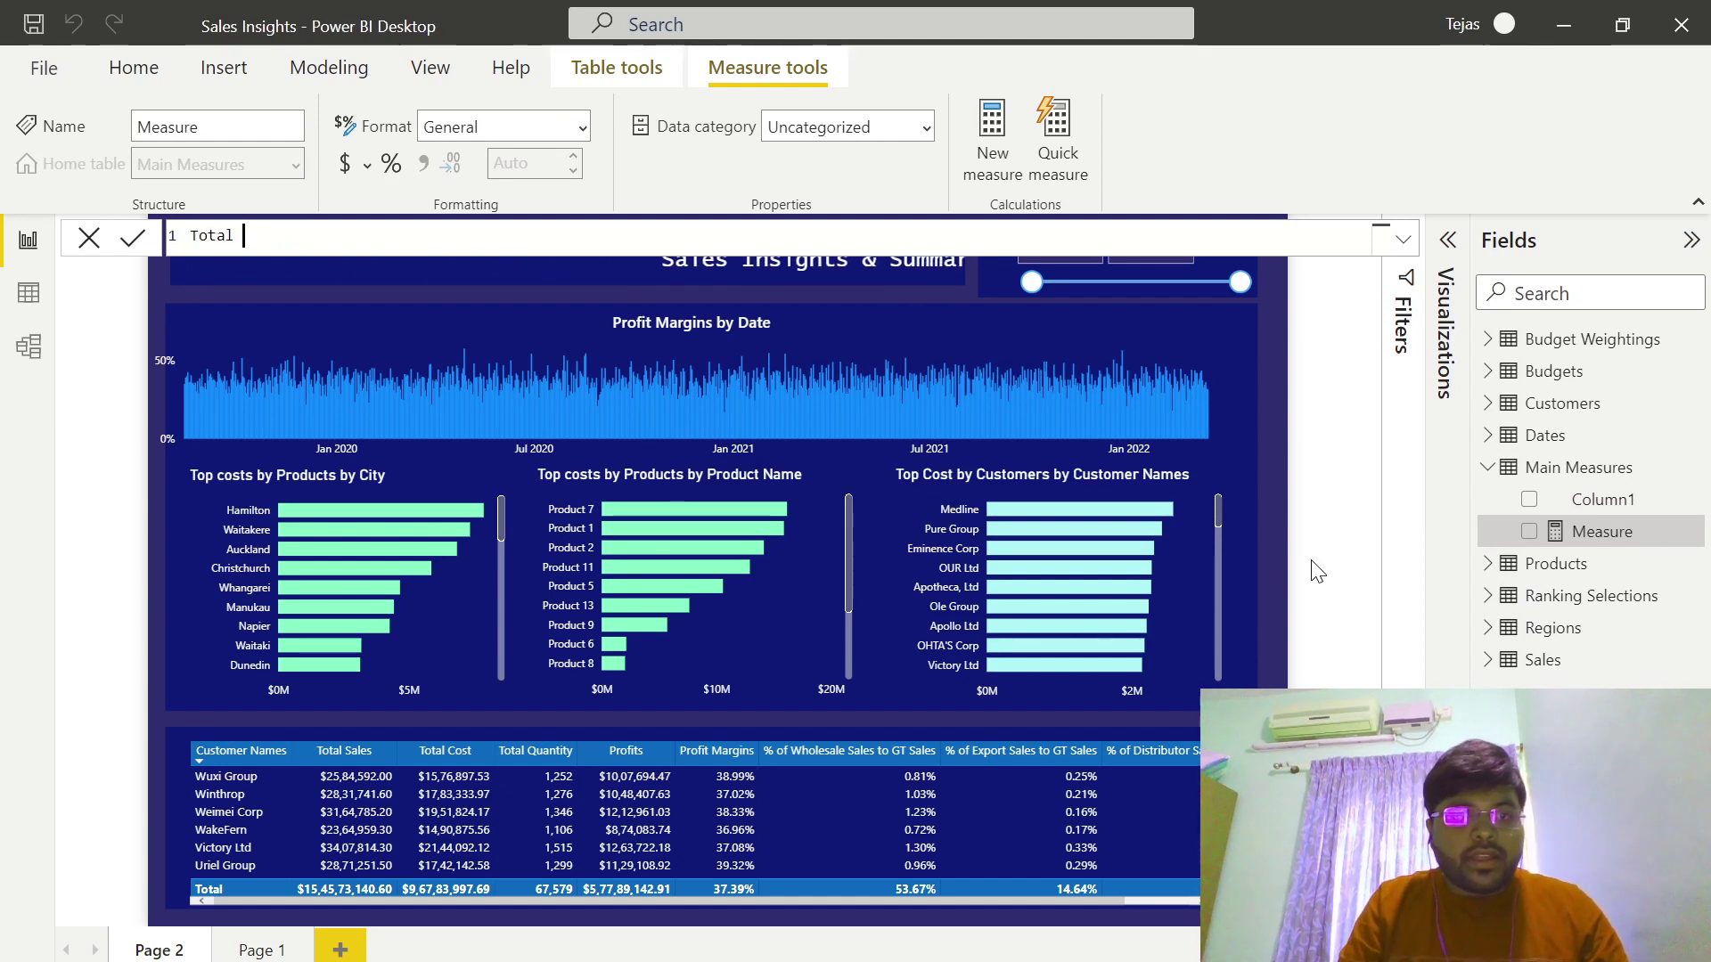
pyautogui.write(' Ordet')
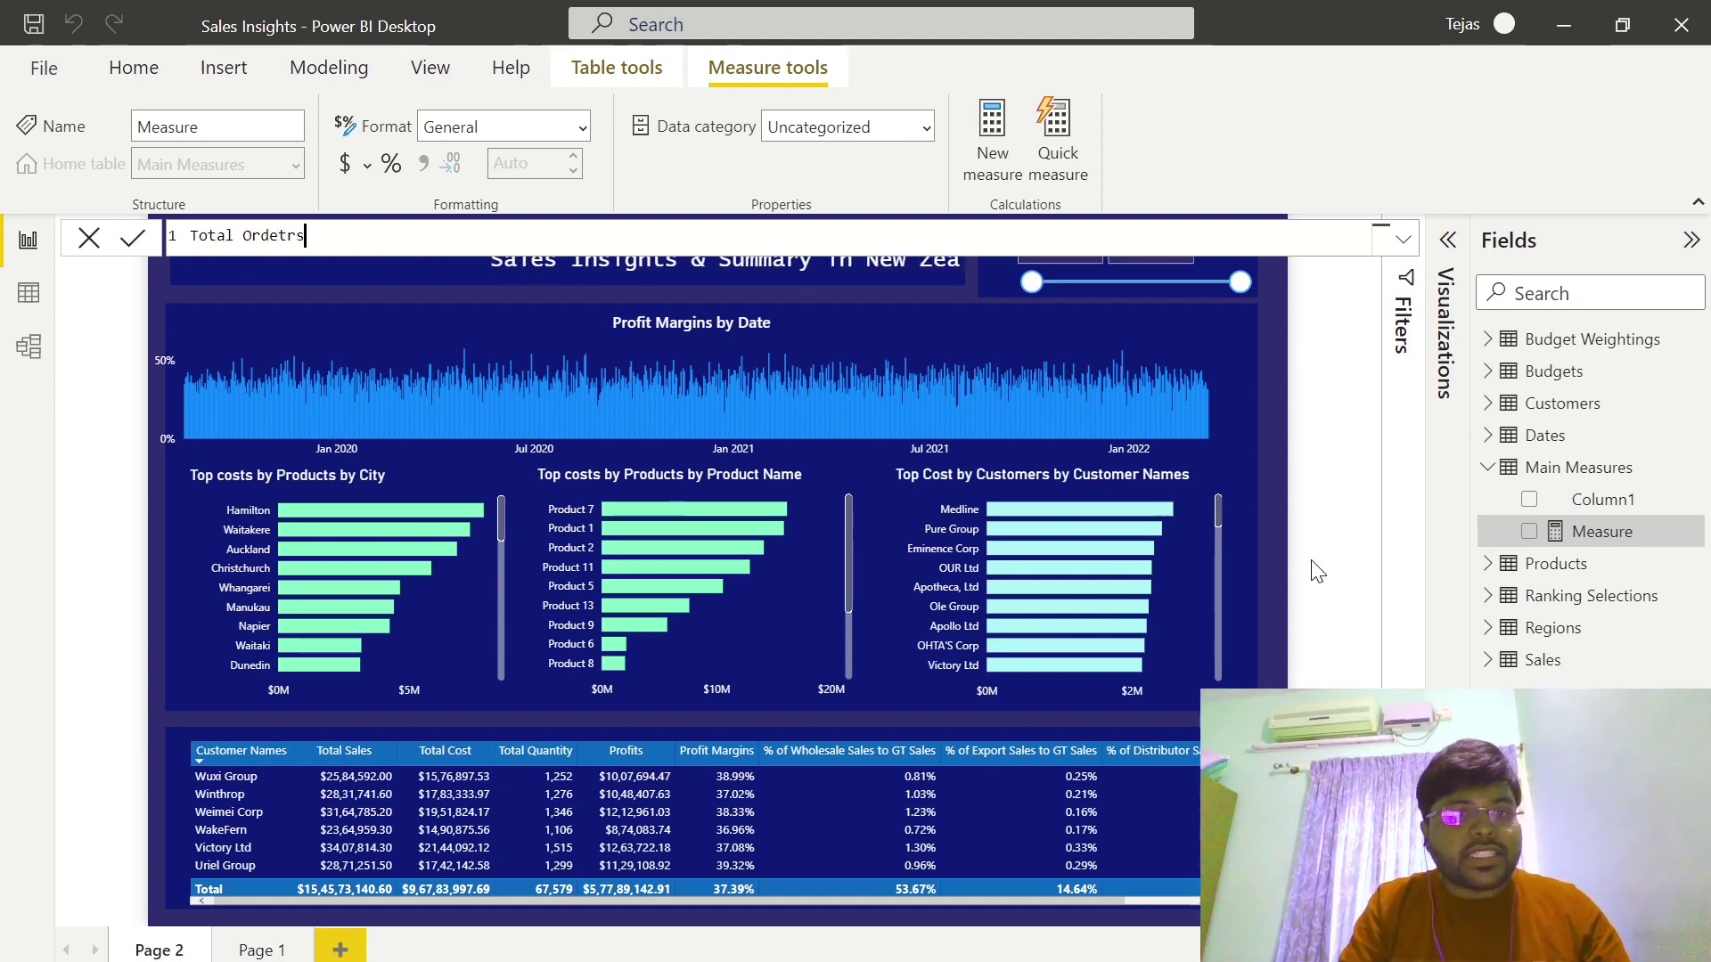
pyautogui.press('BackSpace')
pyautogui.write('rs = SUM(')
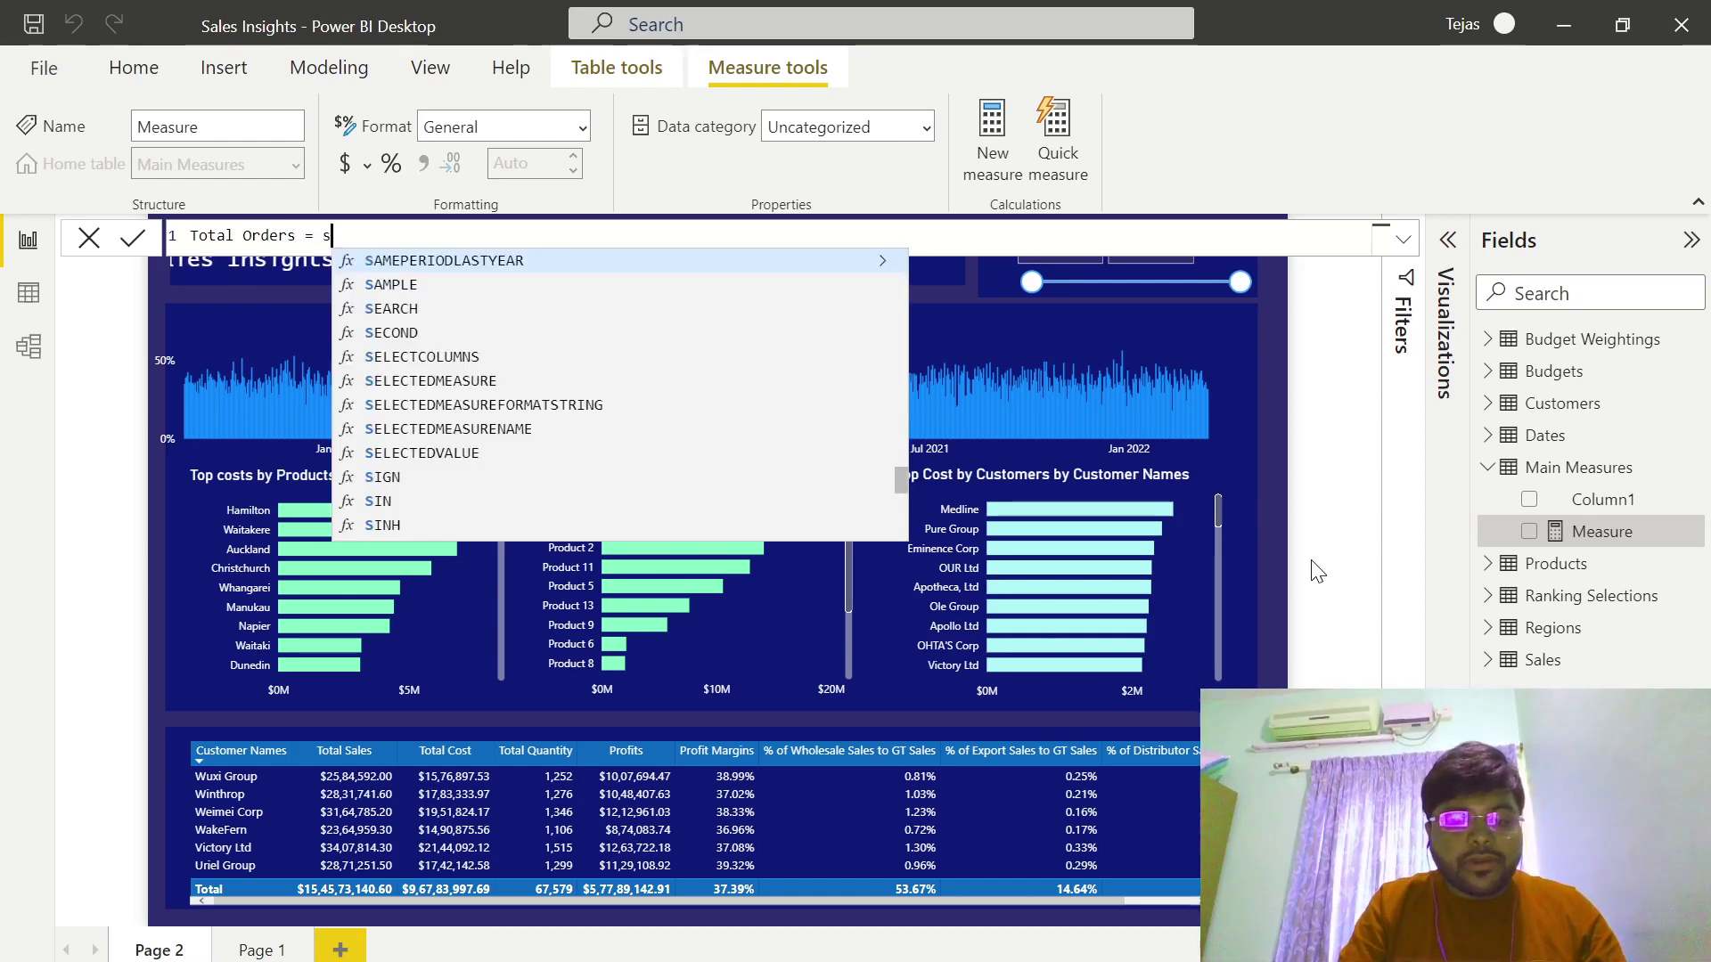
pyautogui.write('order')
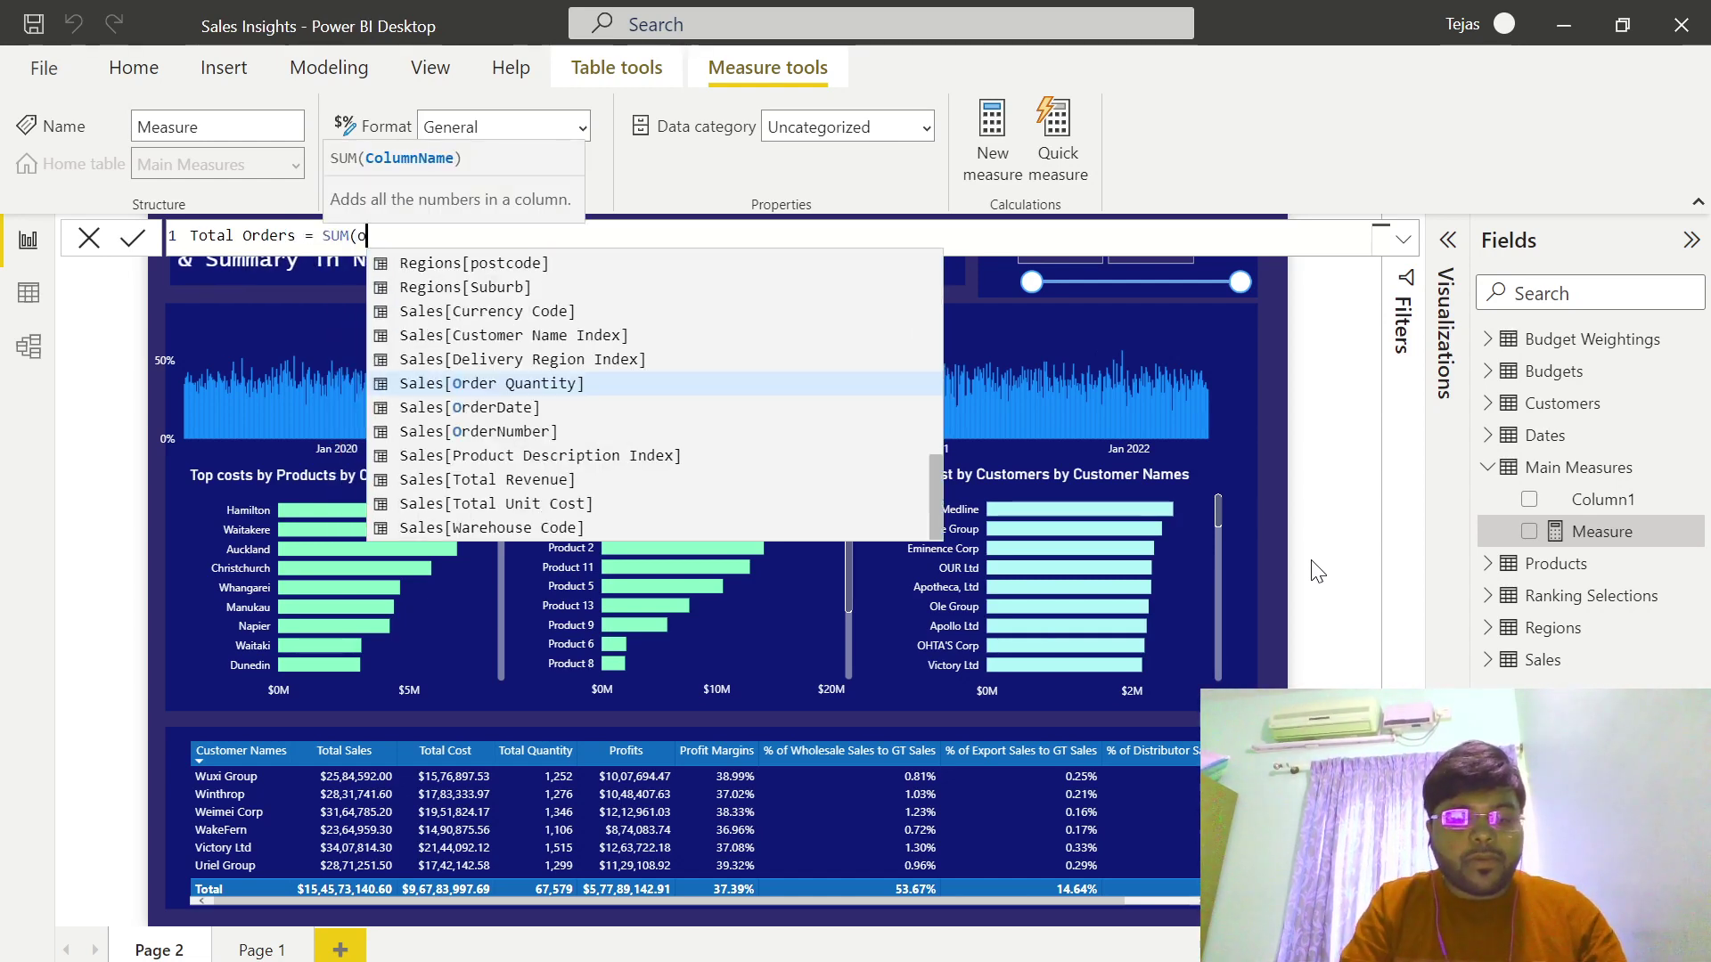
pyautogui.press('Tab')
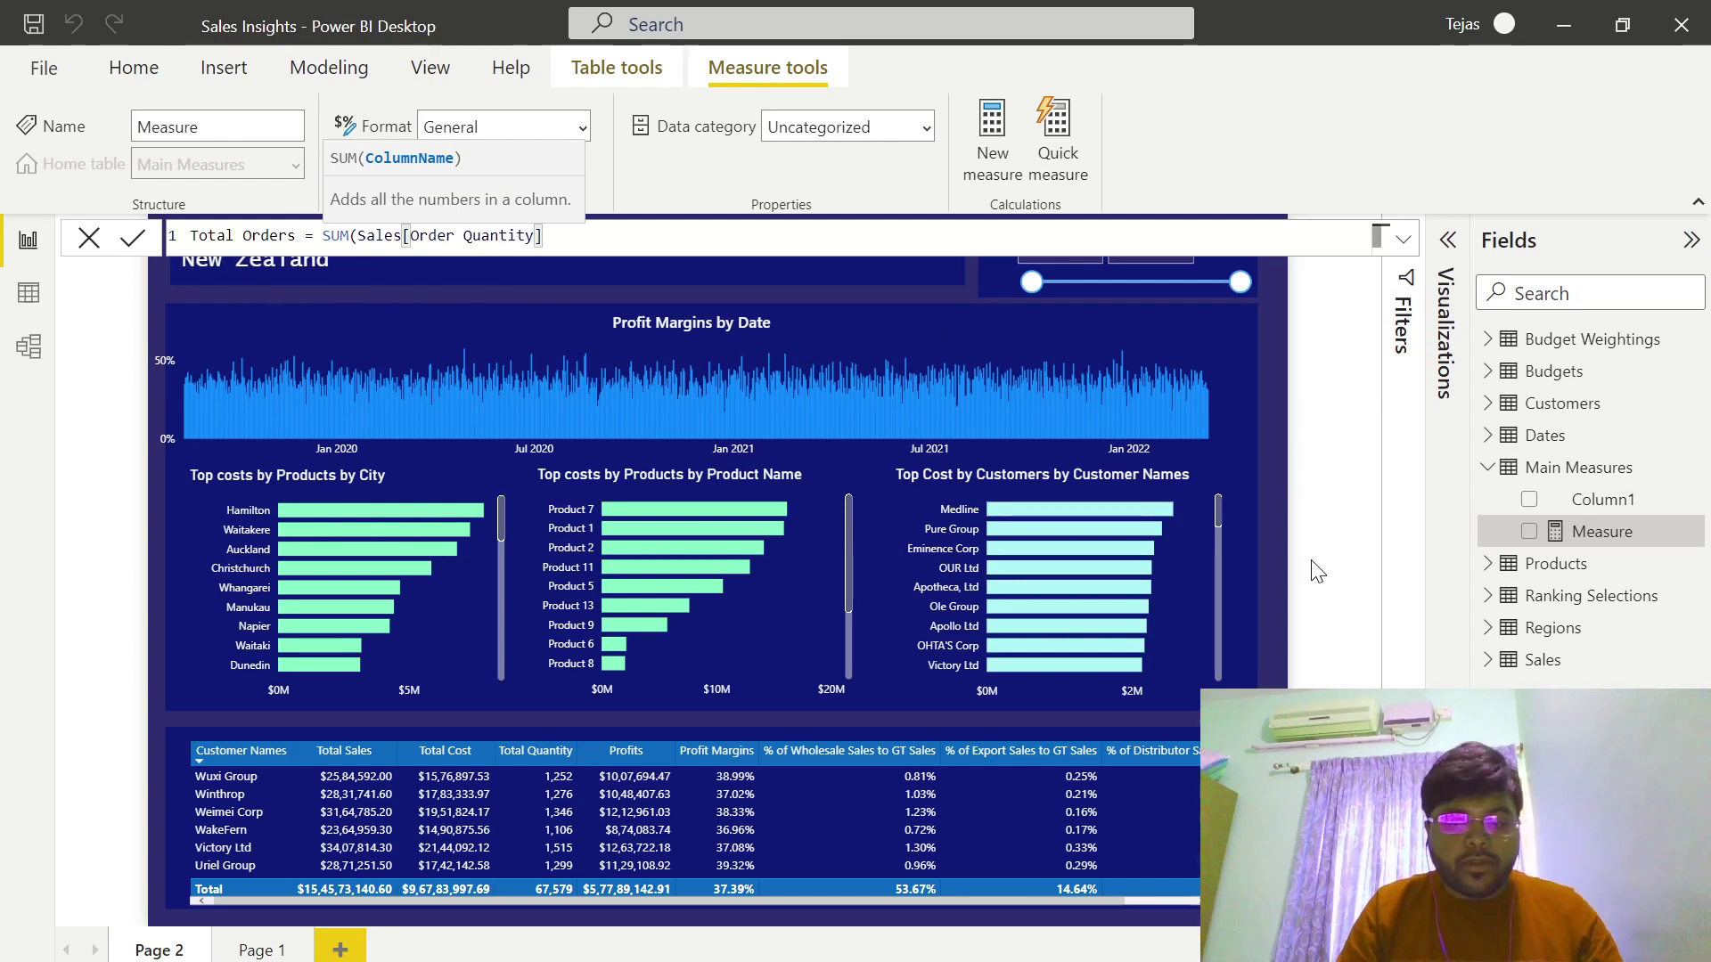
pyautogui.write(')')
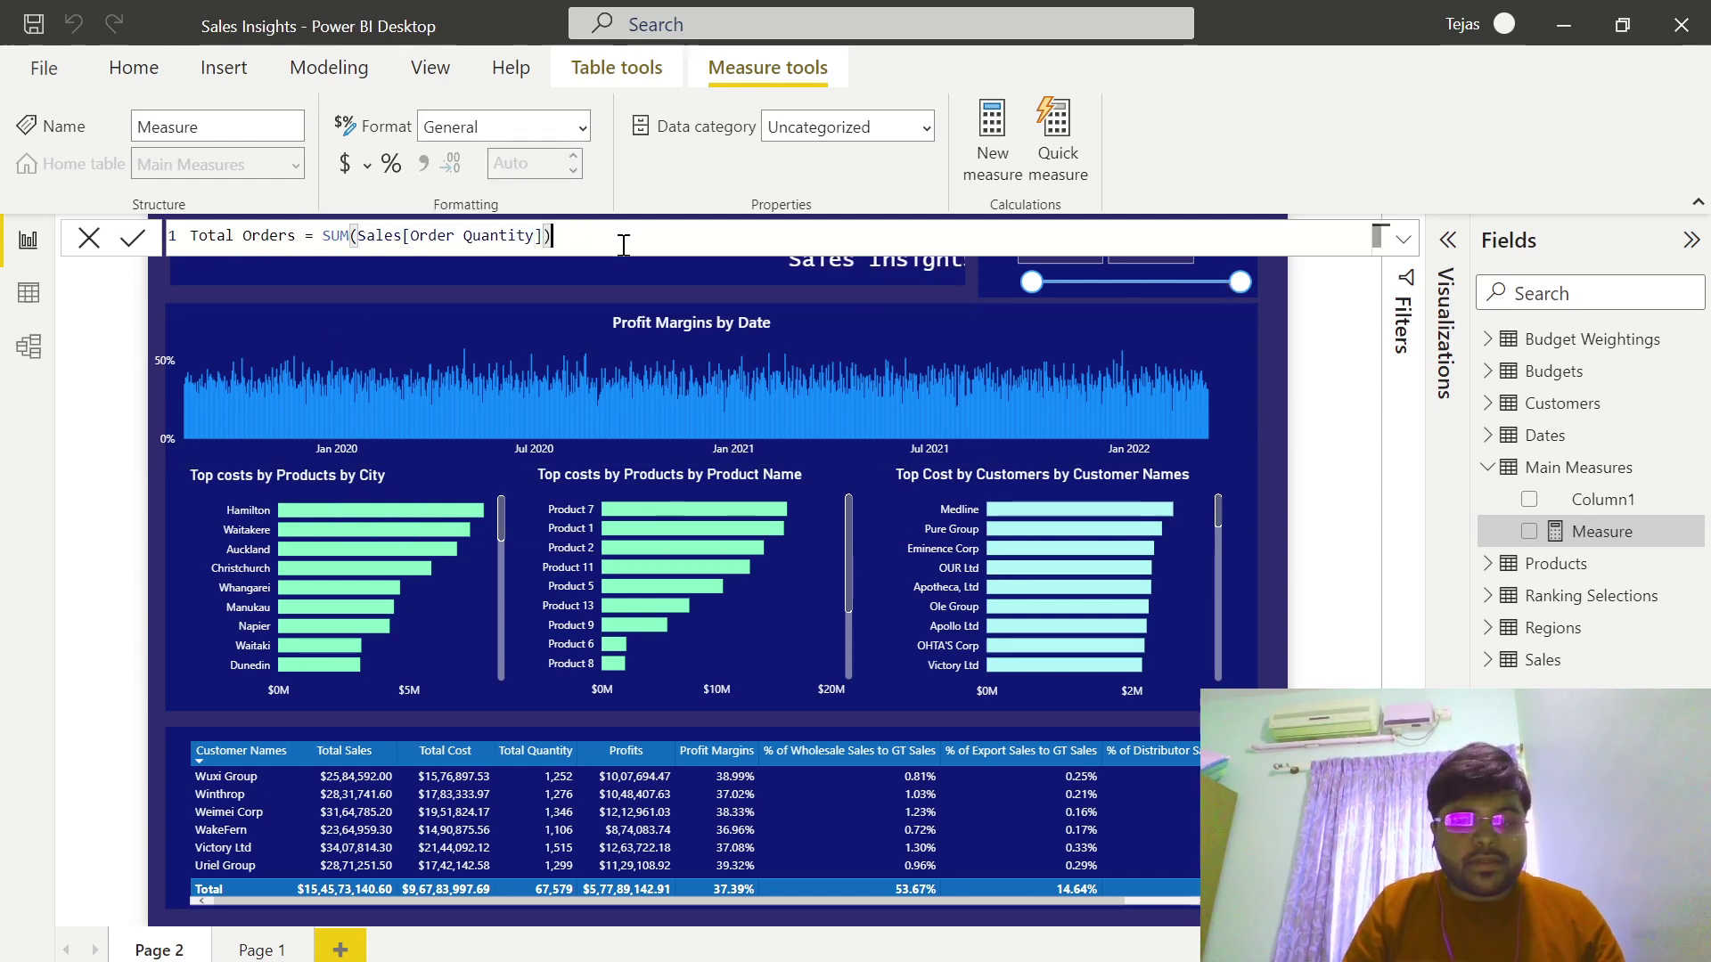
pyautogui.press('Return')
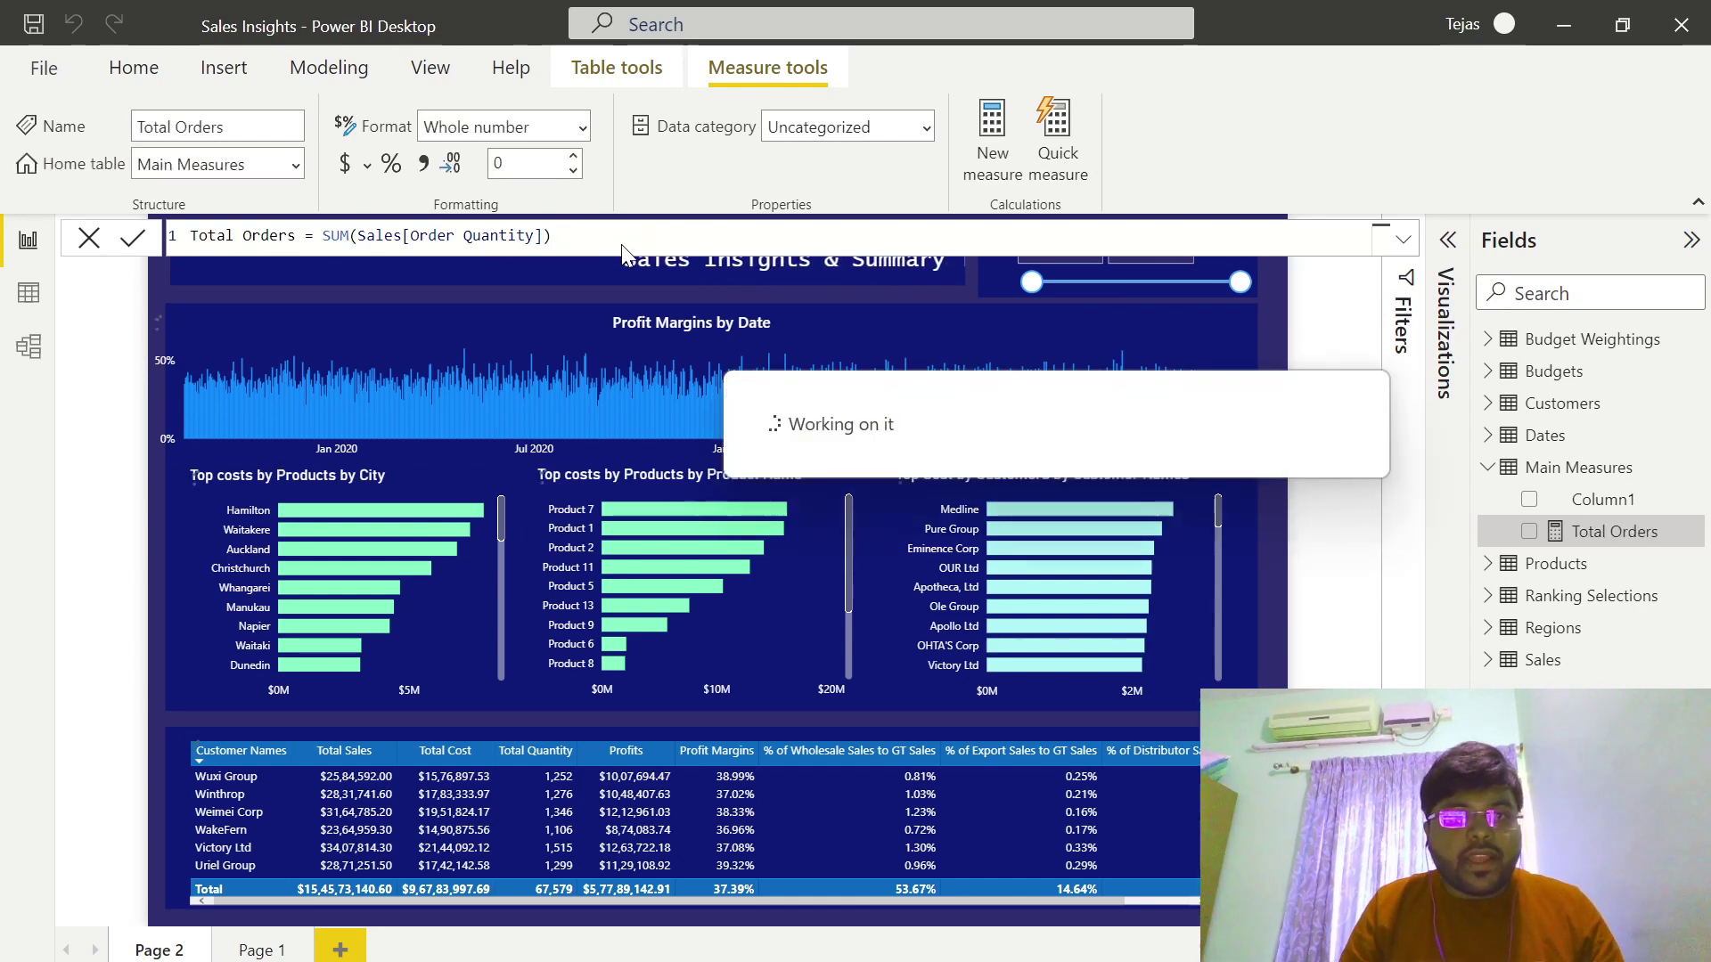
# Set Total Orders to show 1 decimal place.
pyautogui.click(514, 167)
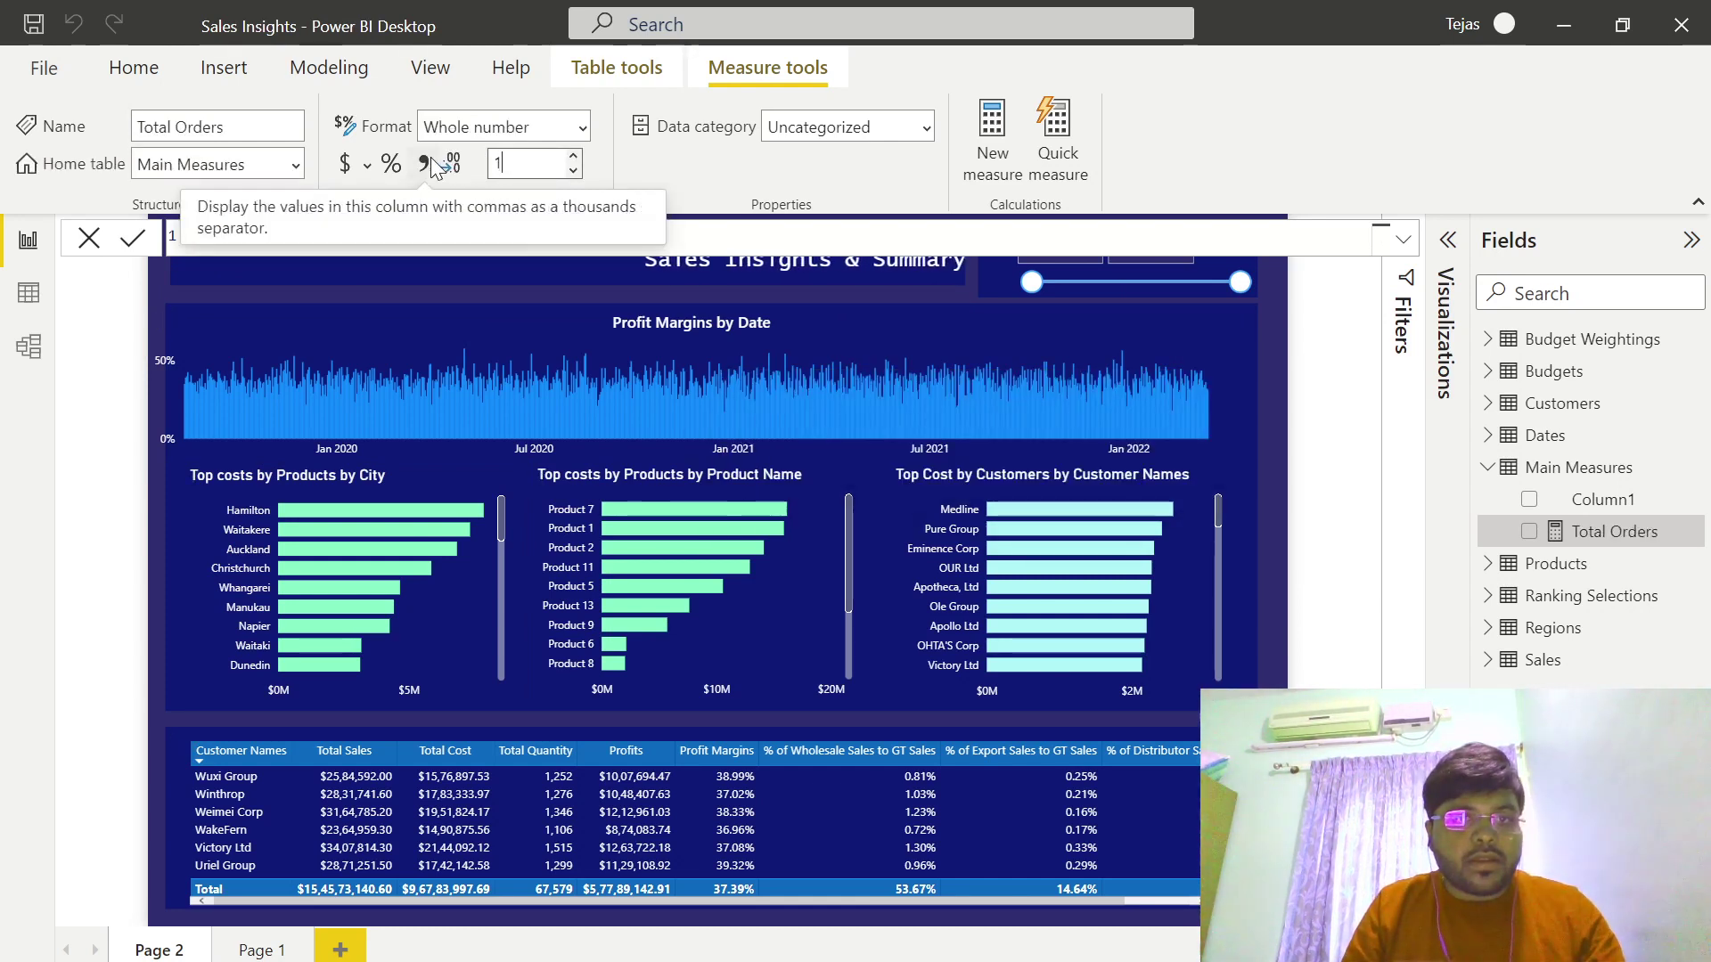
pyautogui.write('1')
pyautogui.press('Return')
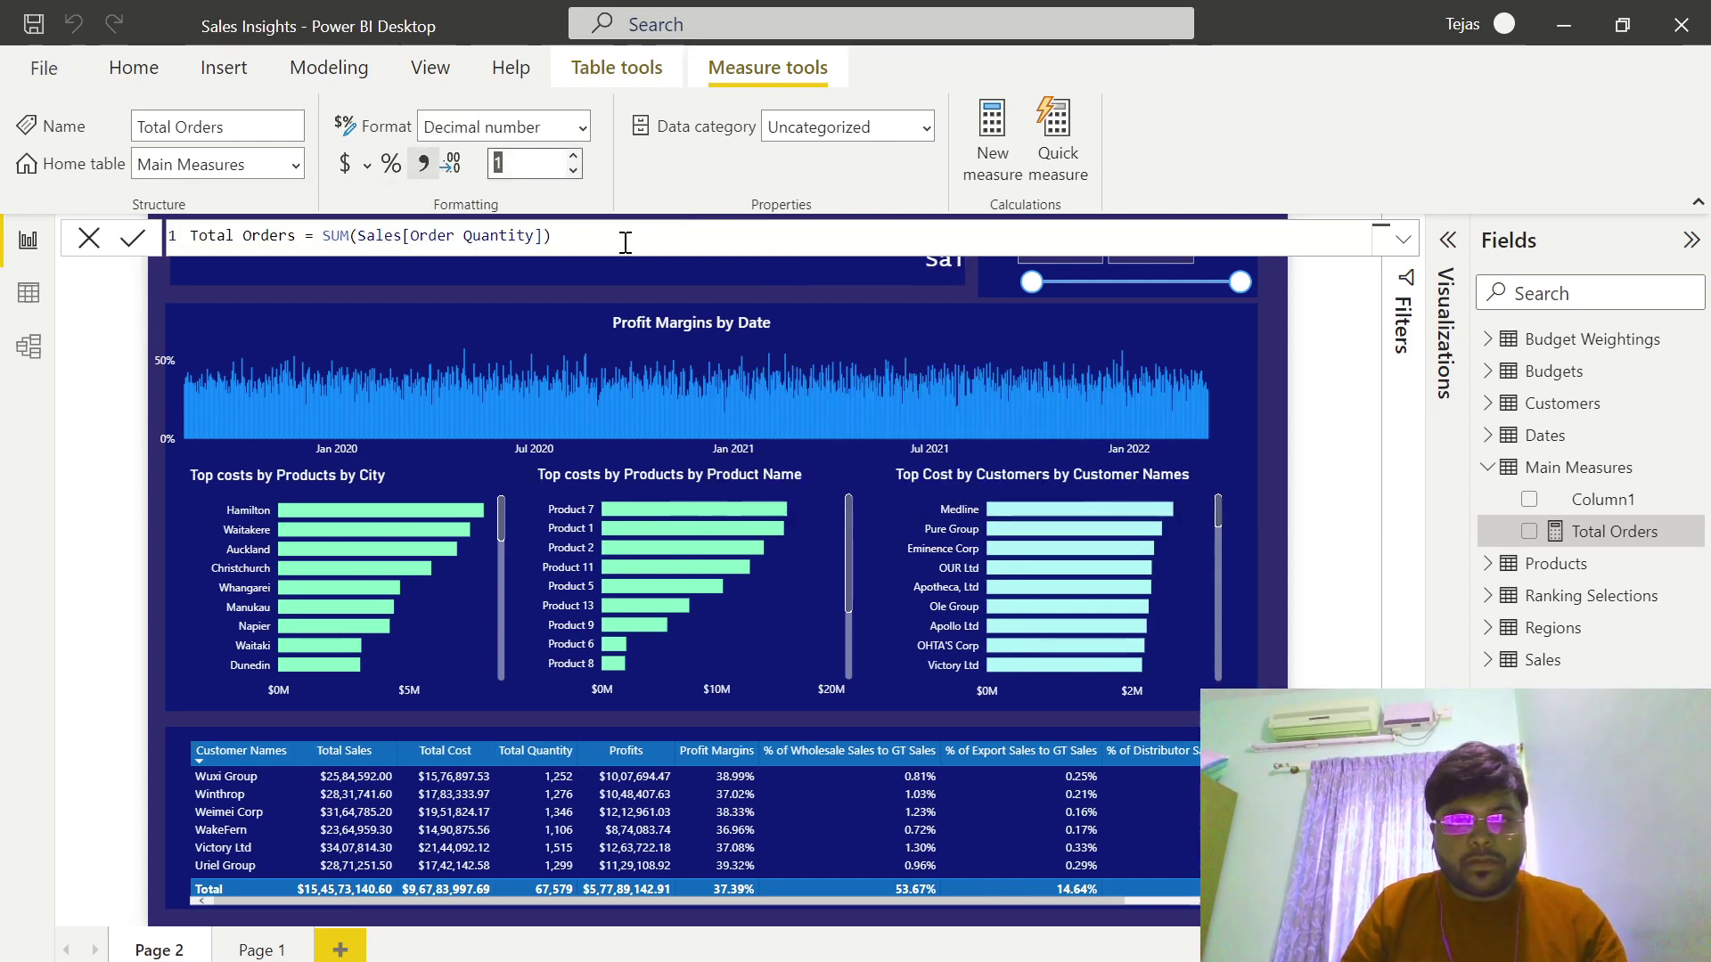
# Add Total revenue = SUM(Sales[Total Revenue]) to Main Measures, formatted as $ English (United States) currency.
pyautogui.rightClick(1619, 543)
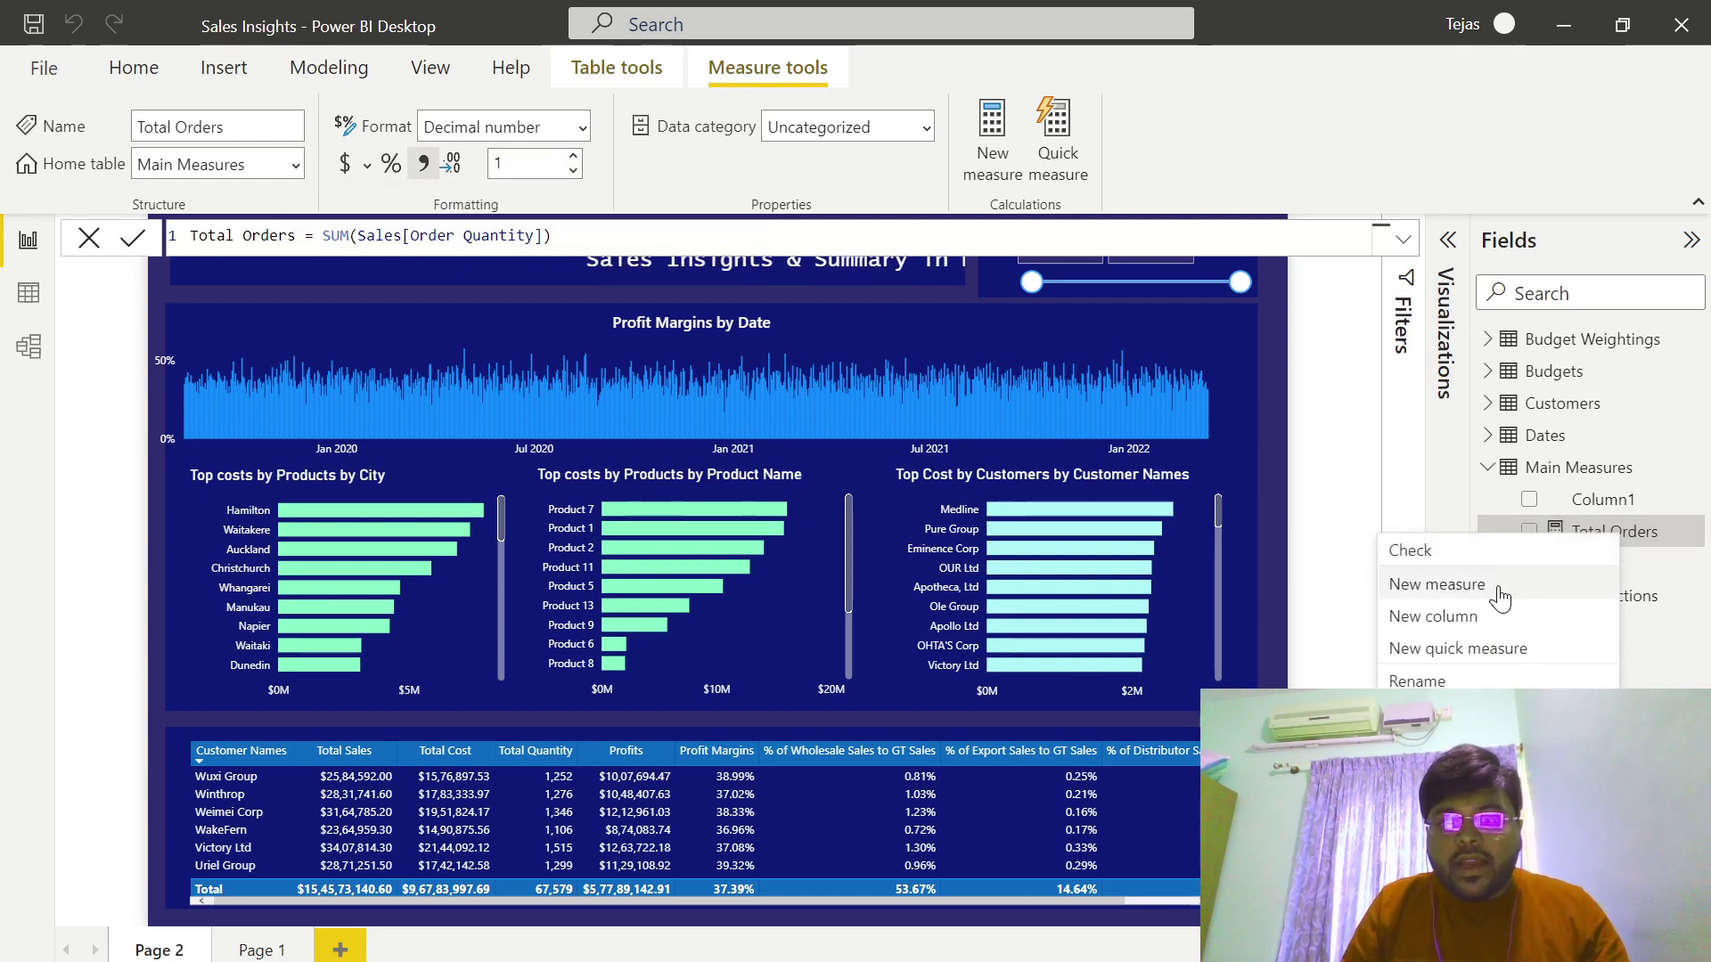
pyautogui.click(1497, 586)
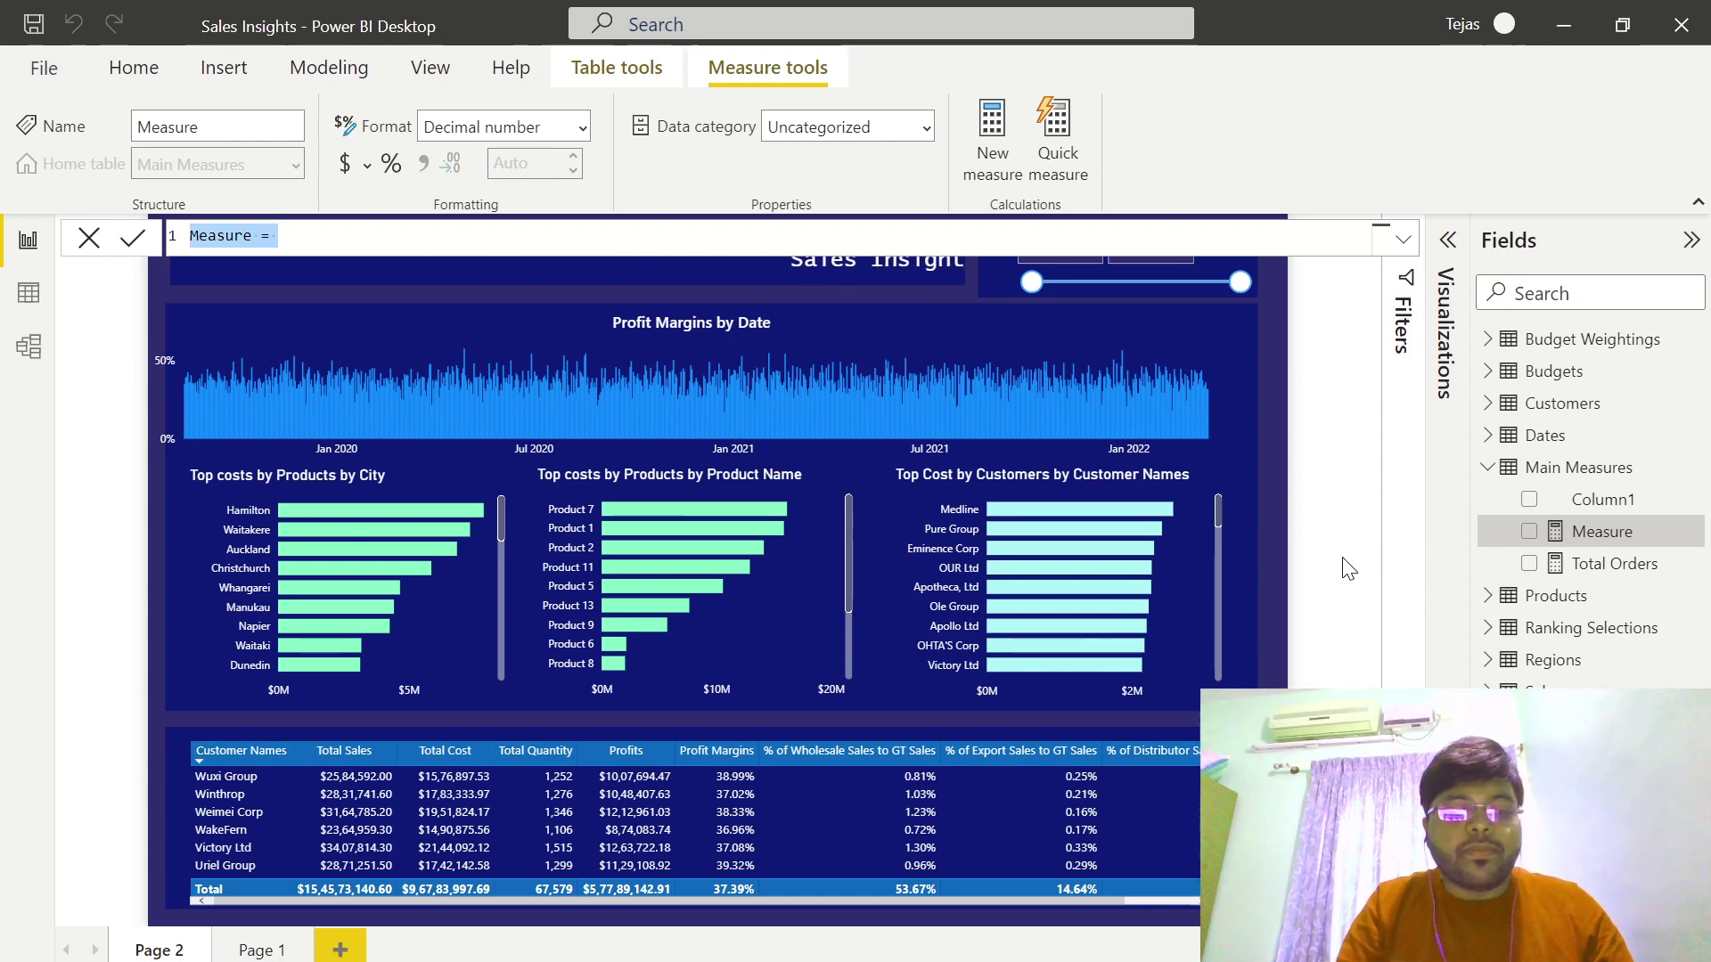
pyautogui.write('Total revenue')
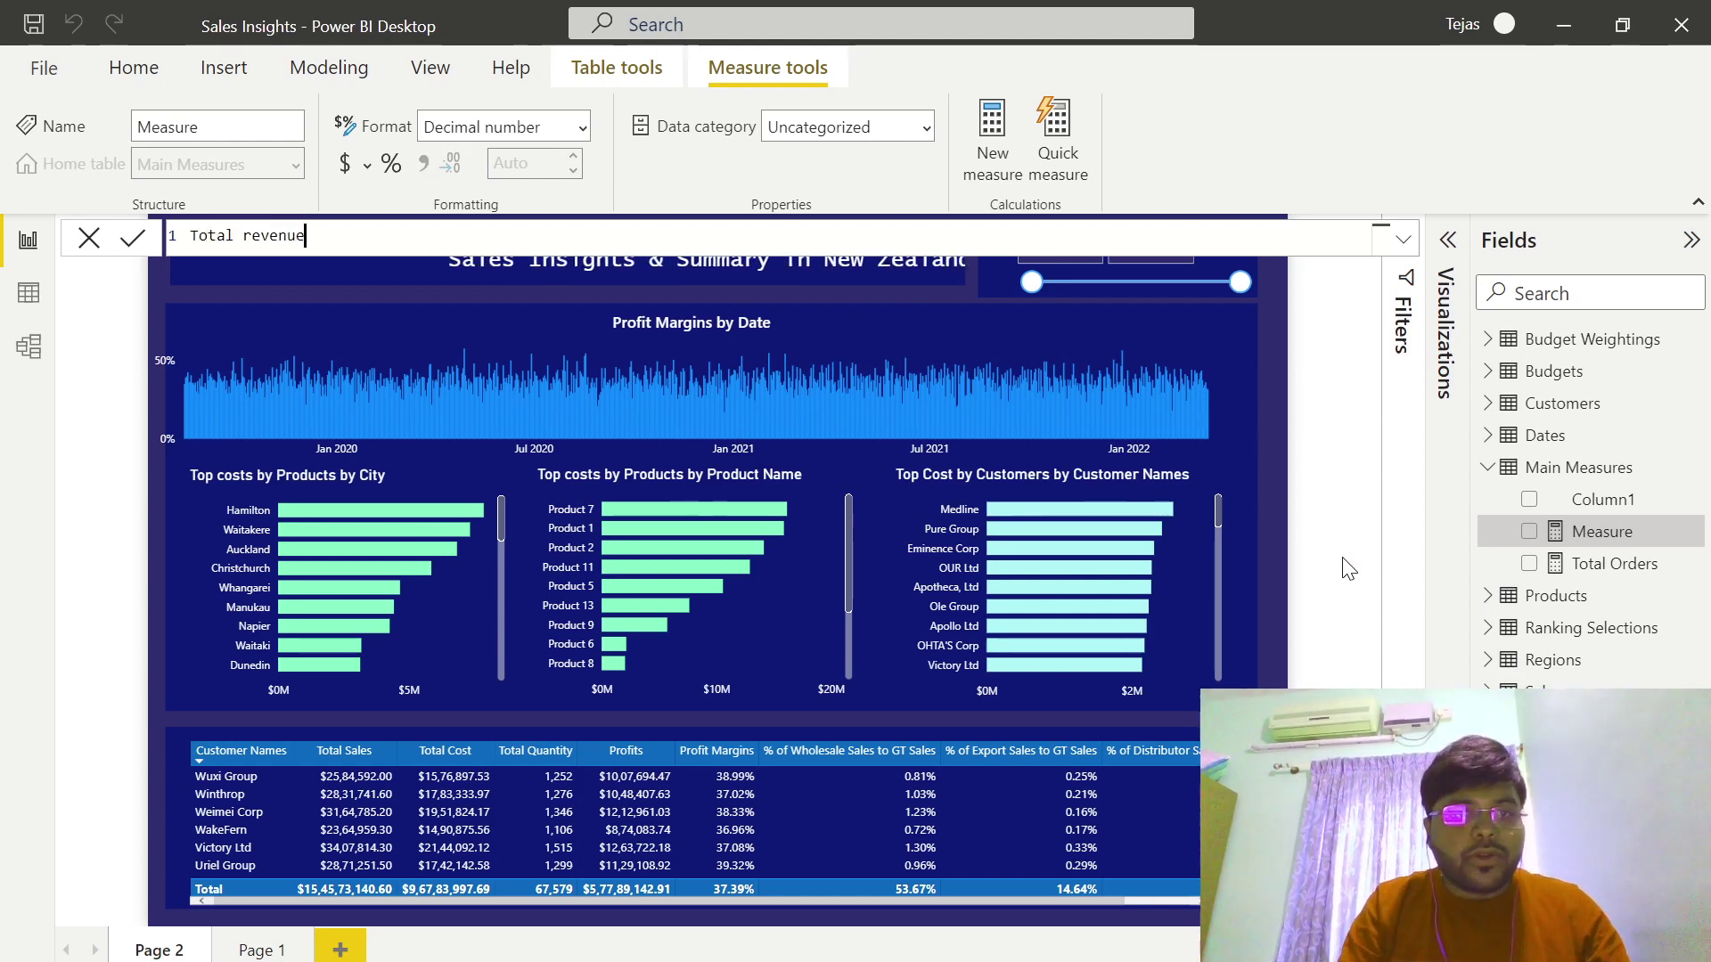
pyautogui.write(' = ')
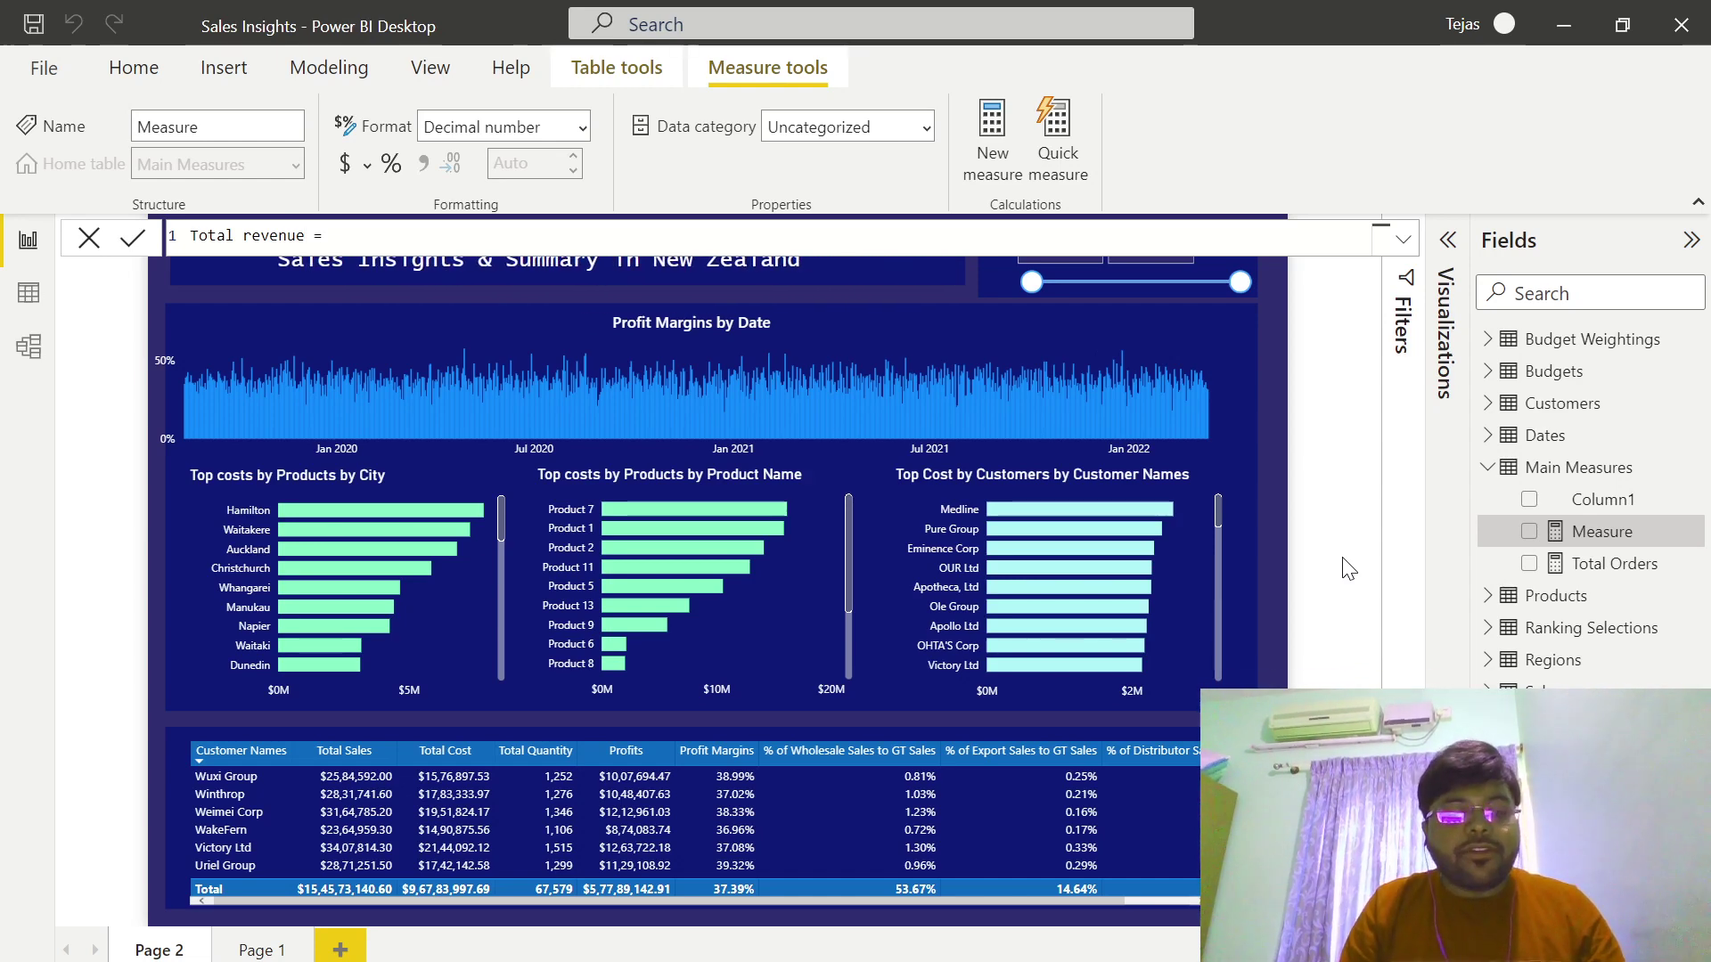
pyautogui.write('SUM(')
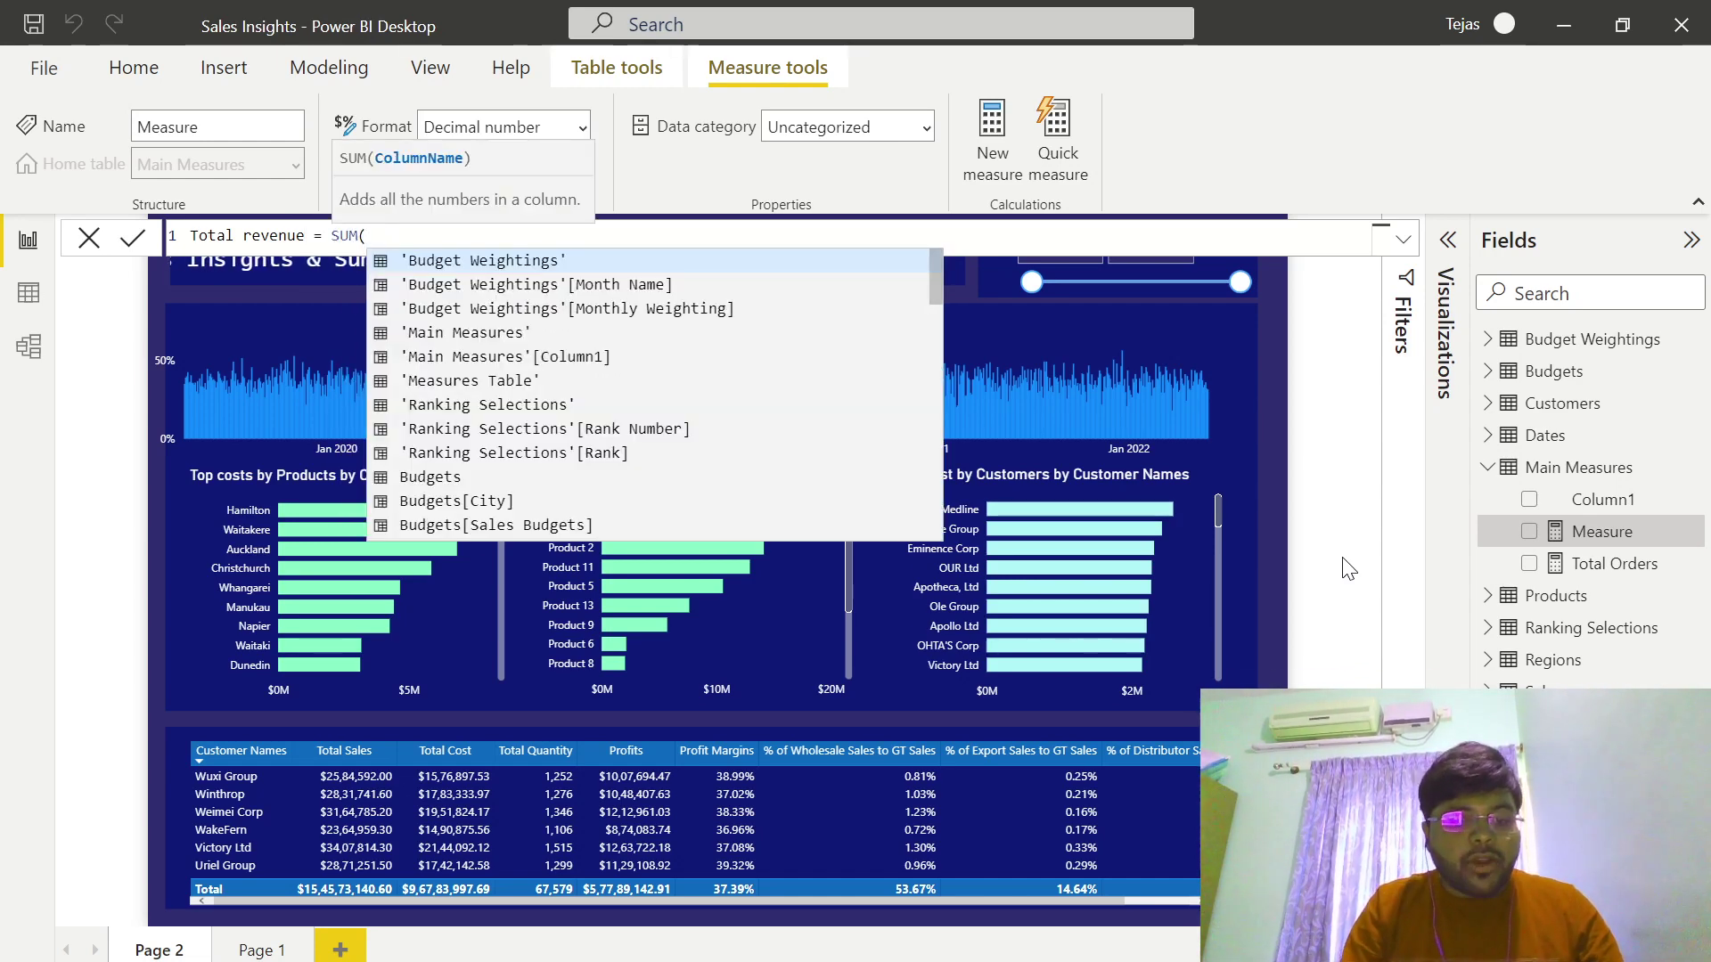
pyautogui.write('tot')
pyautogui.press('Tab')
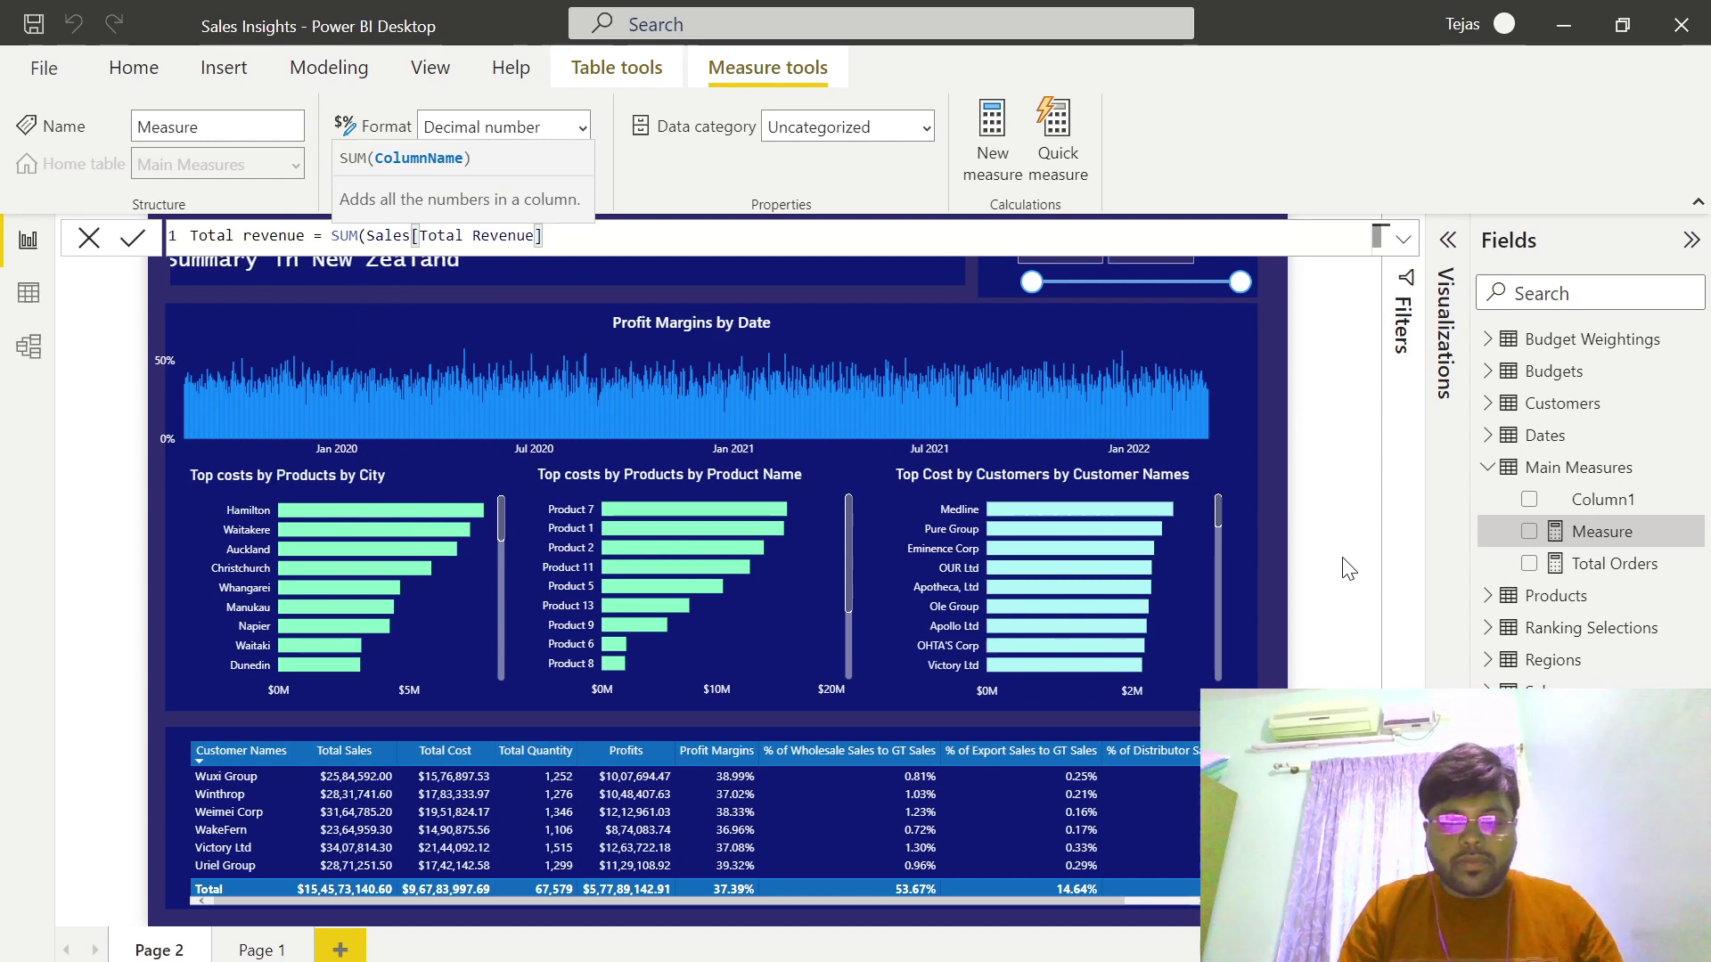
pyautogui.write(')')
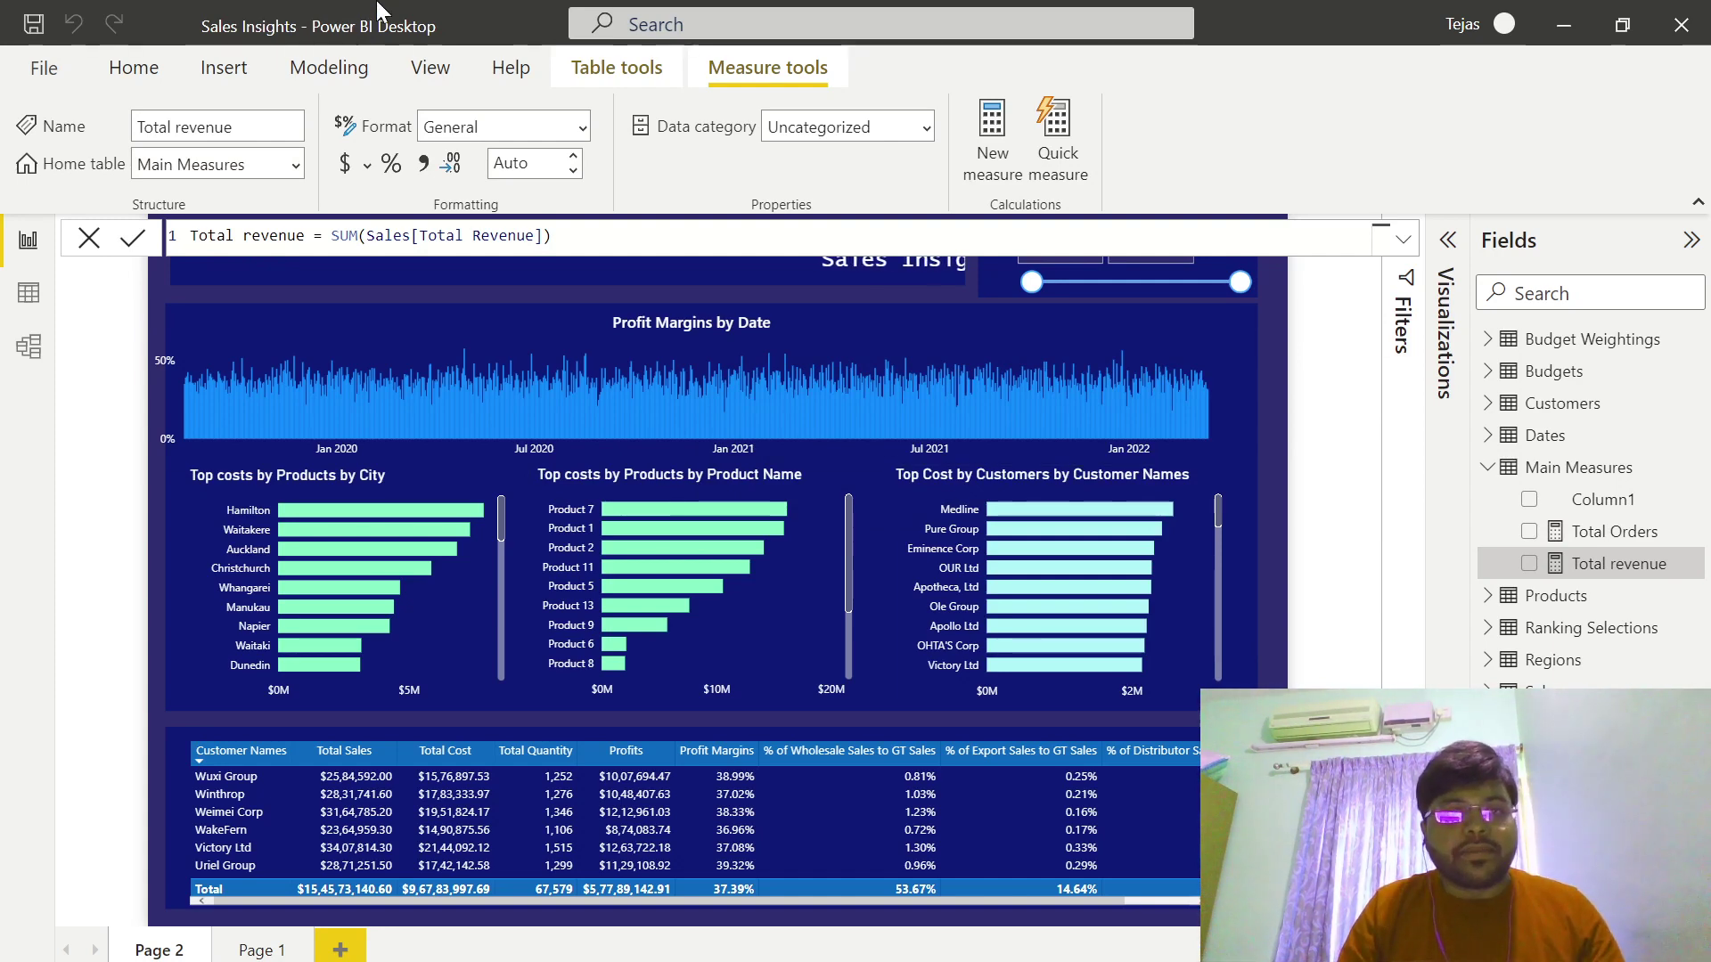
pyautogui.click(367, 166)
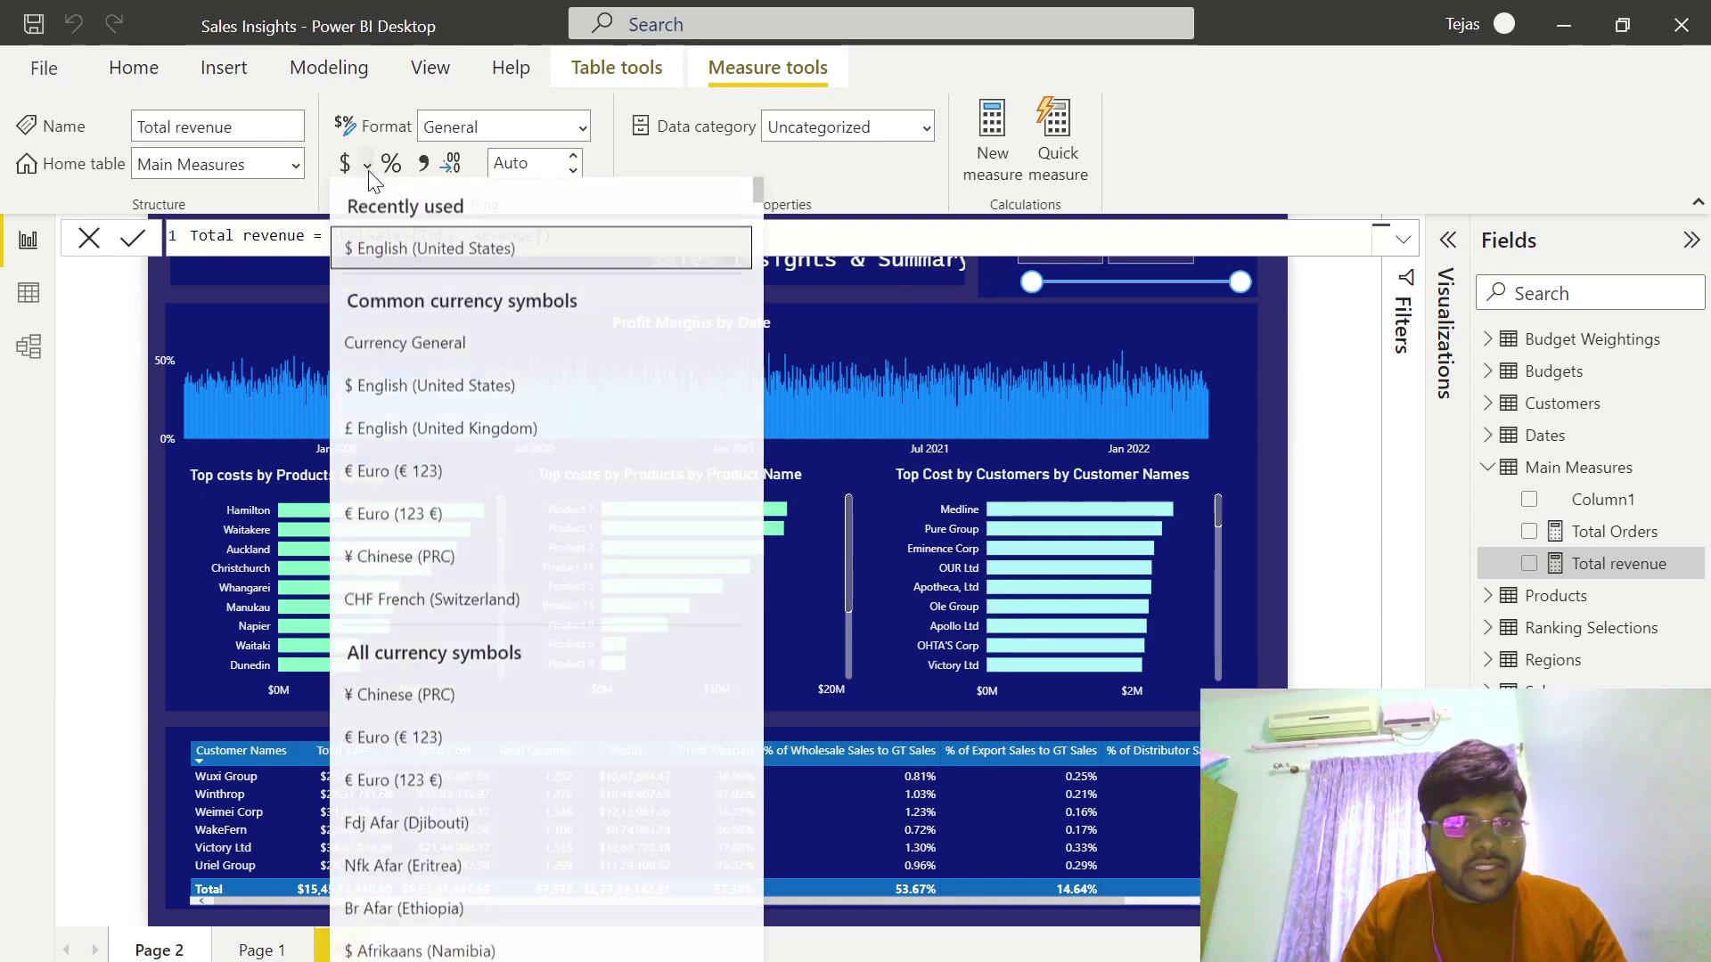
pyautogui.click(414, 256)
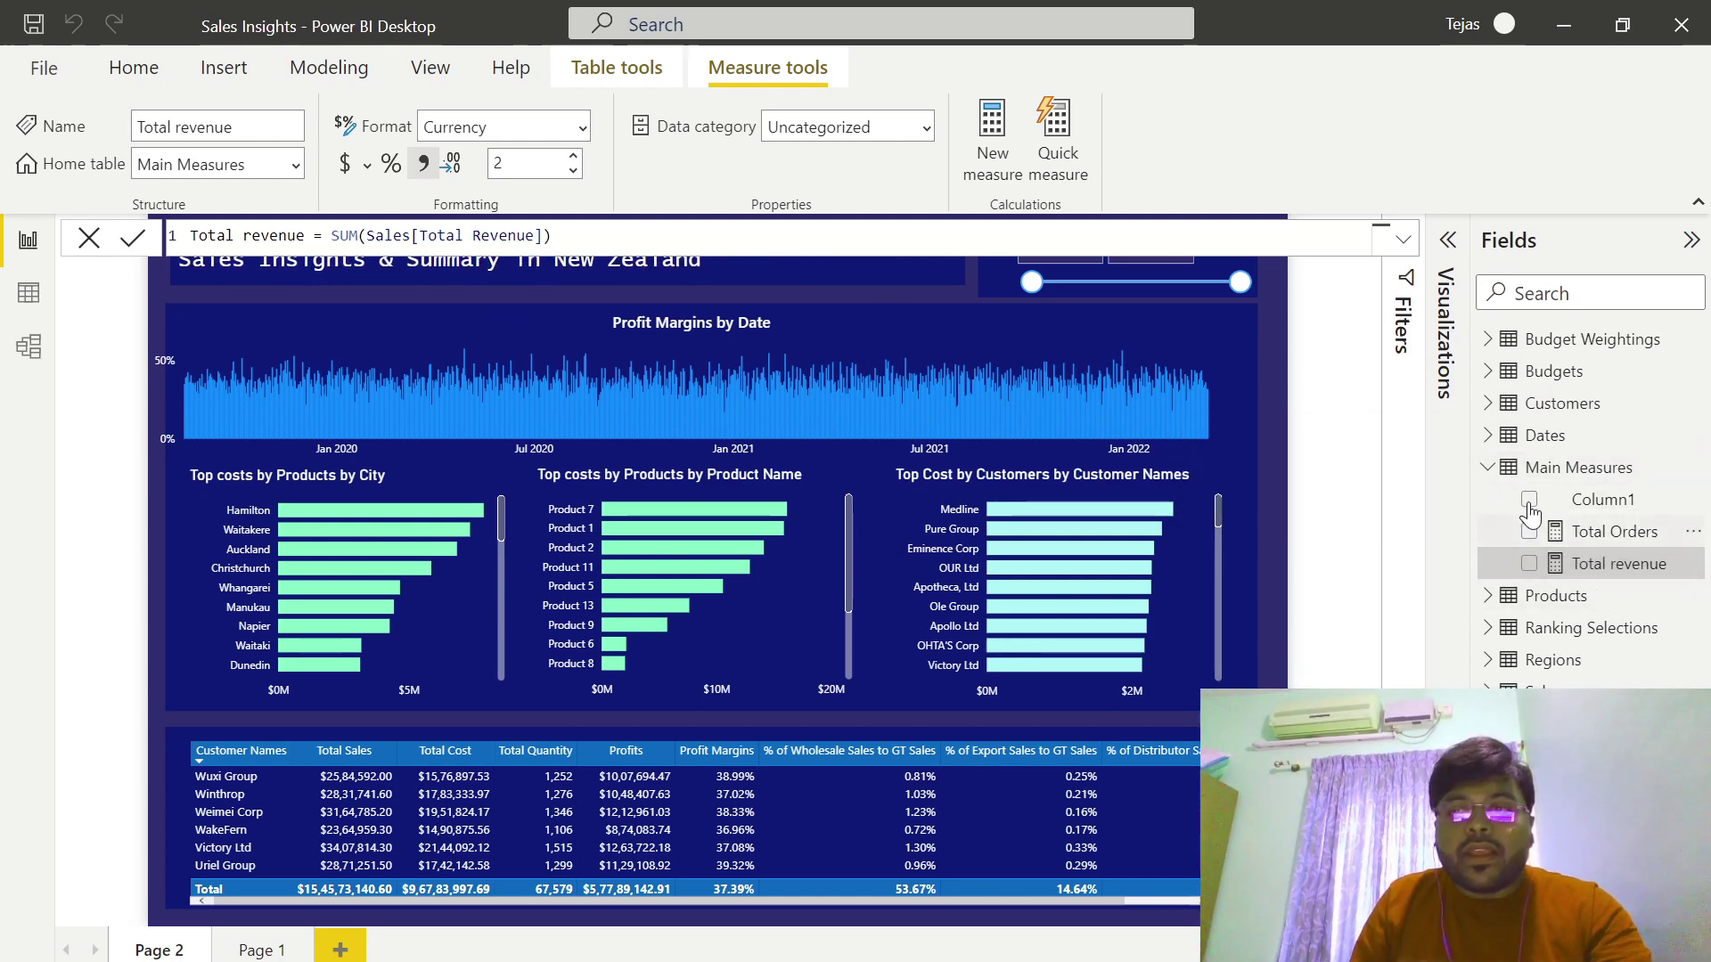
# Delete Column1 from the Main Measures table and confirm the deletion.
pyautogui.click(1644, 504)
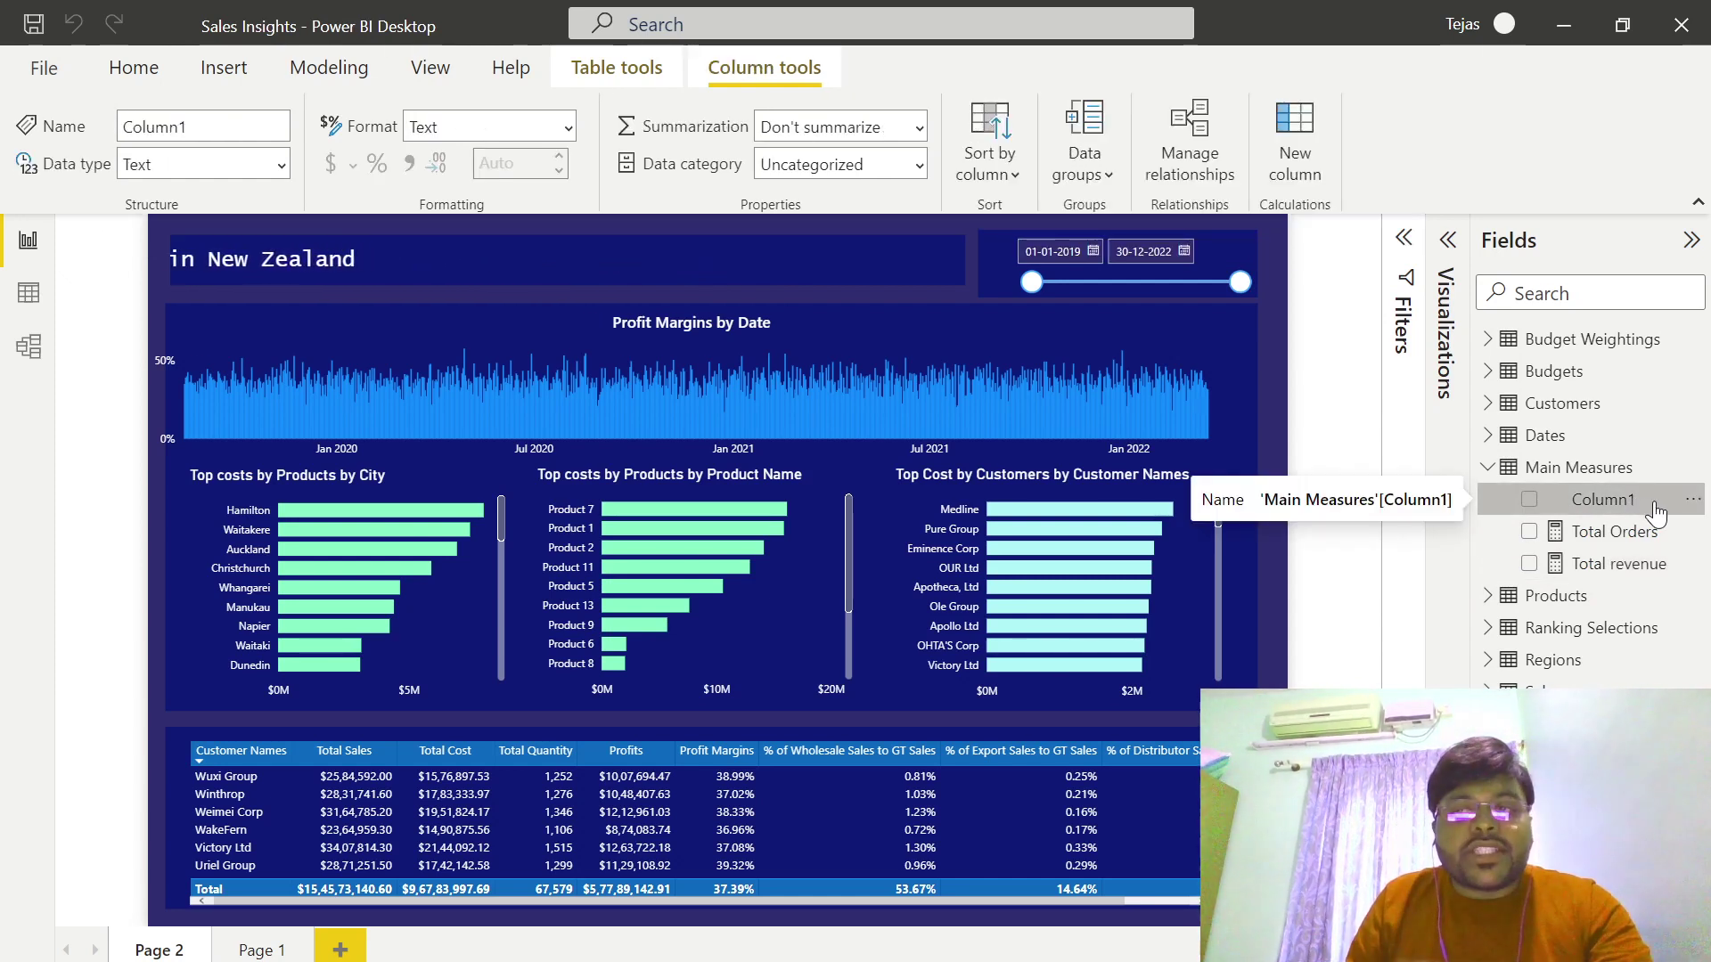
pyautogui.rightClick(1654, 514)
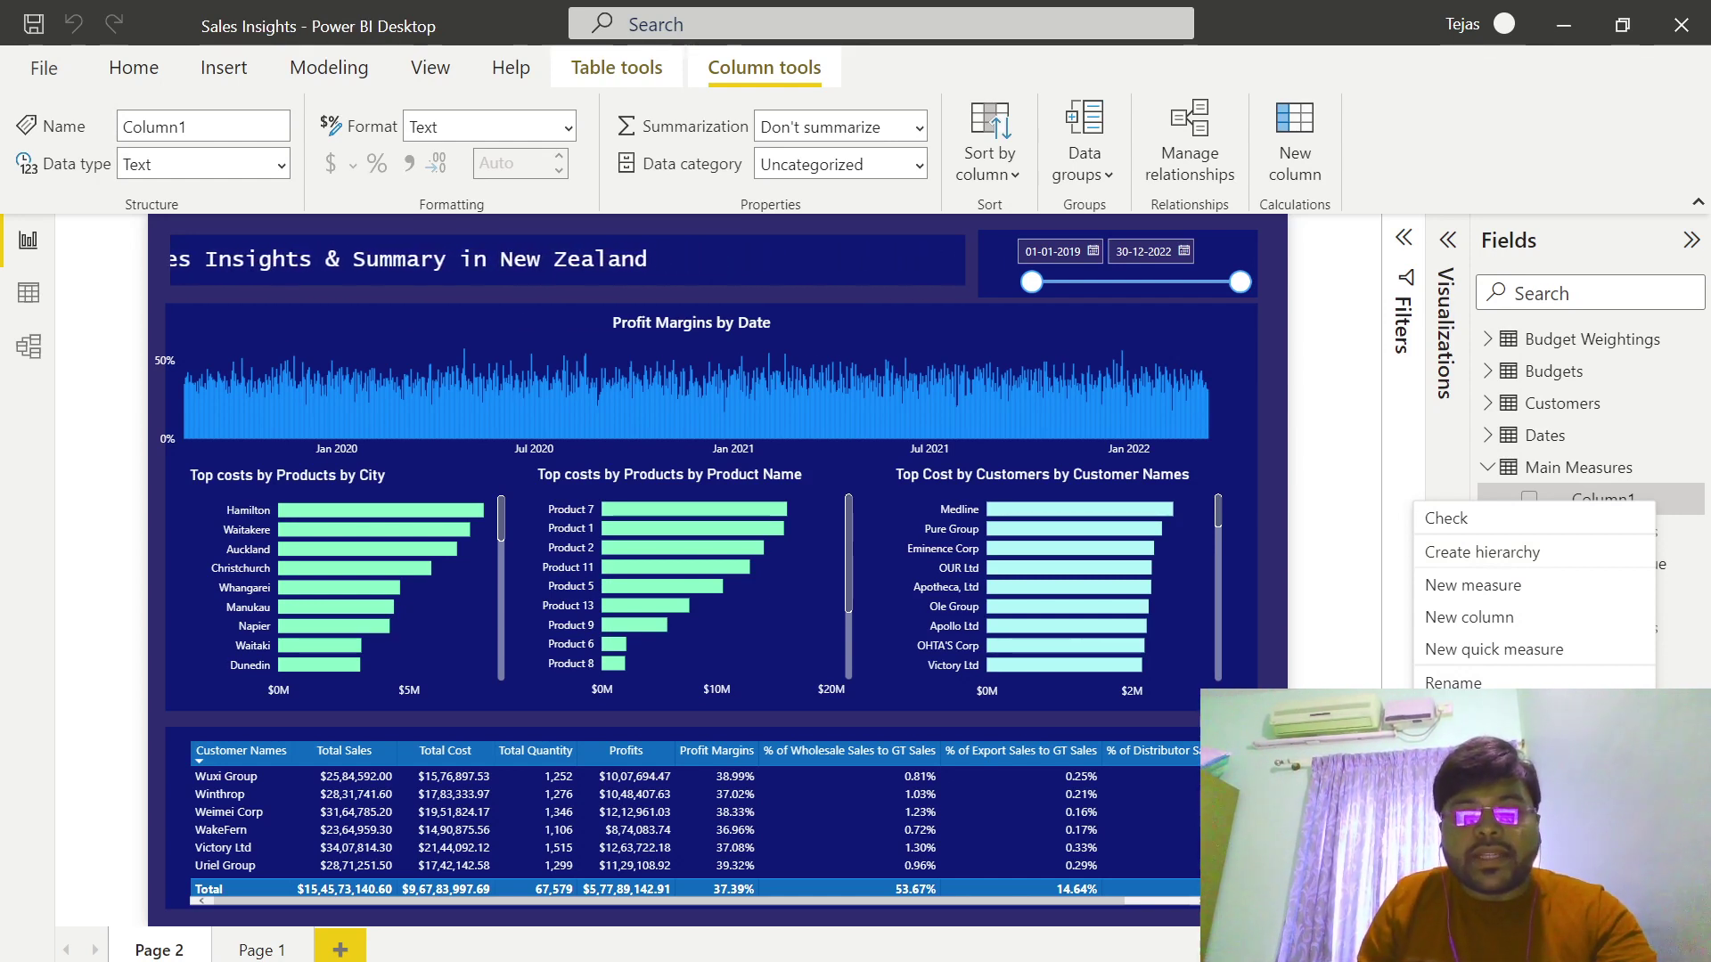
pyautogui.click(1479, 716)
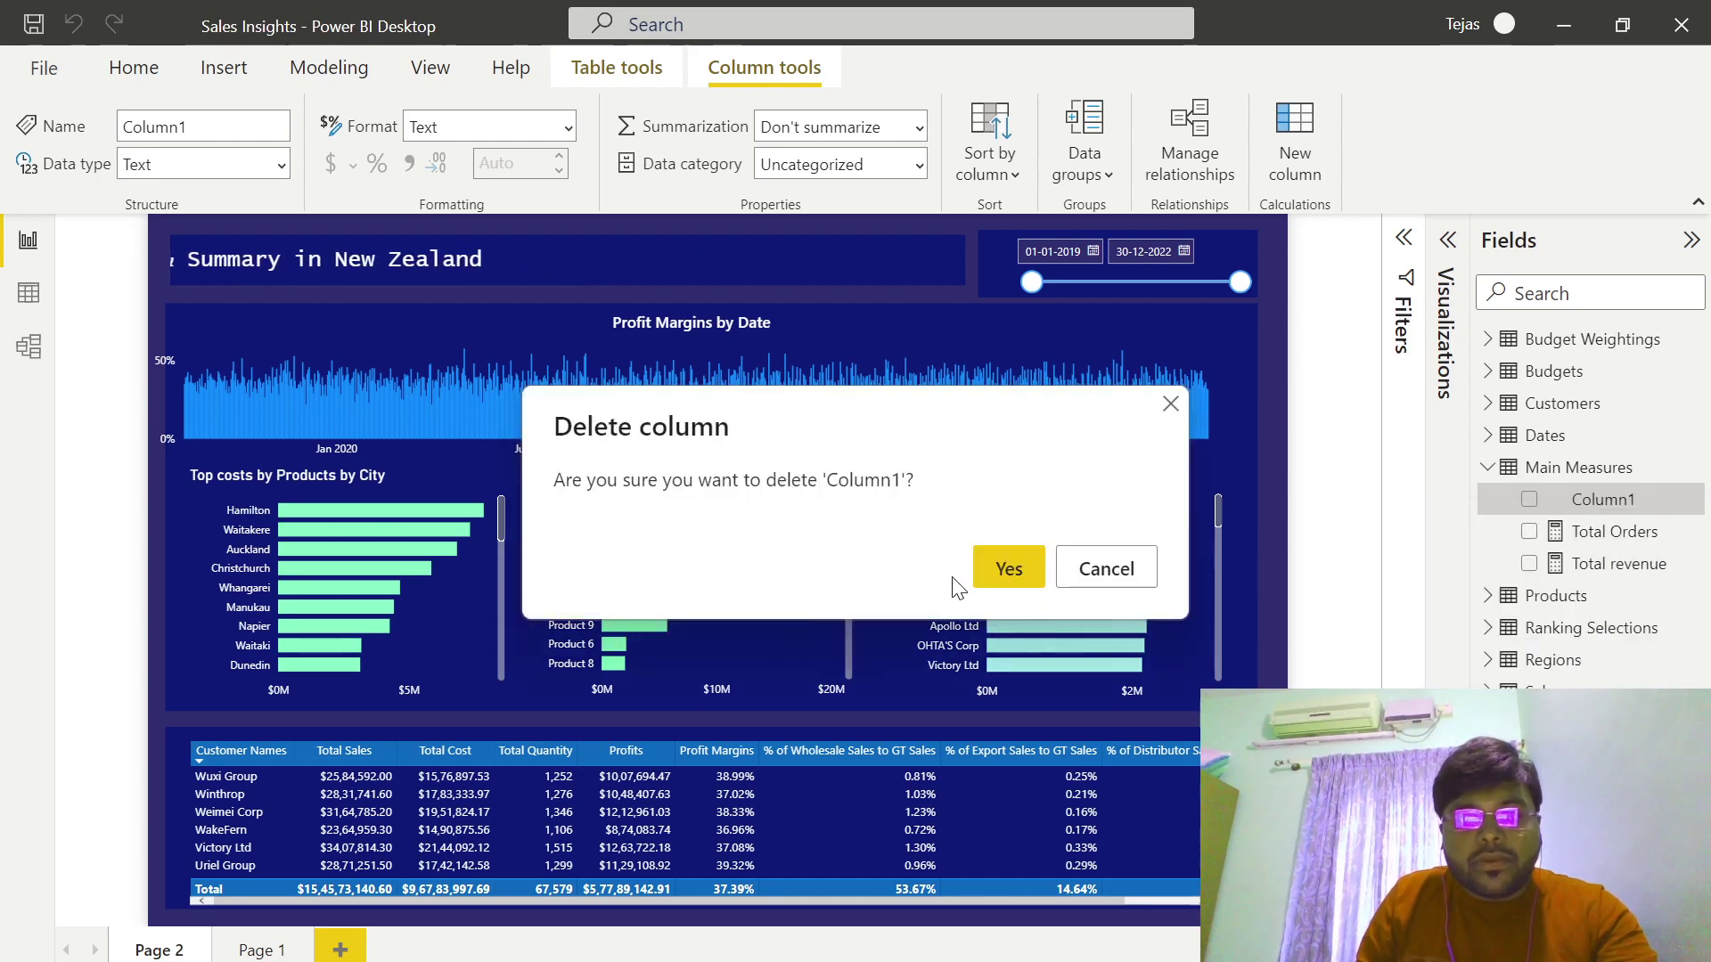
pyautogui.click(1007, 572)
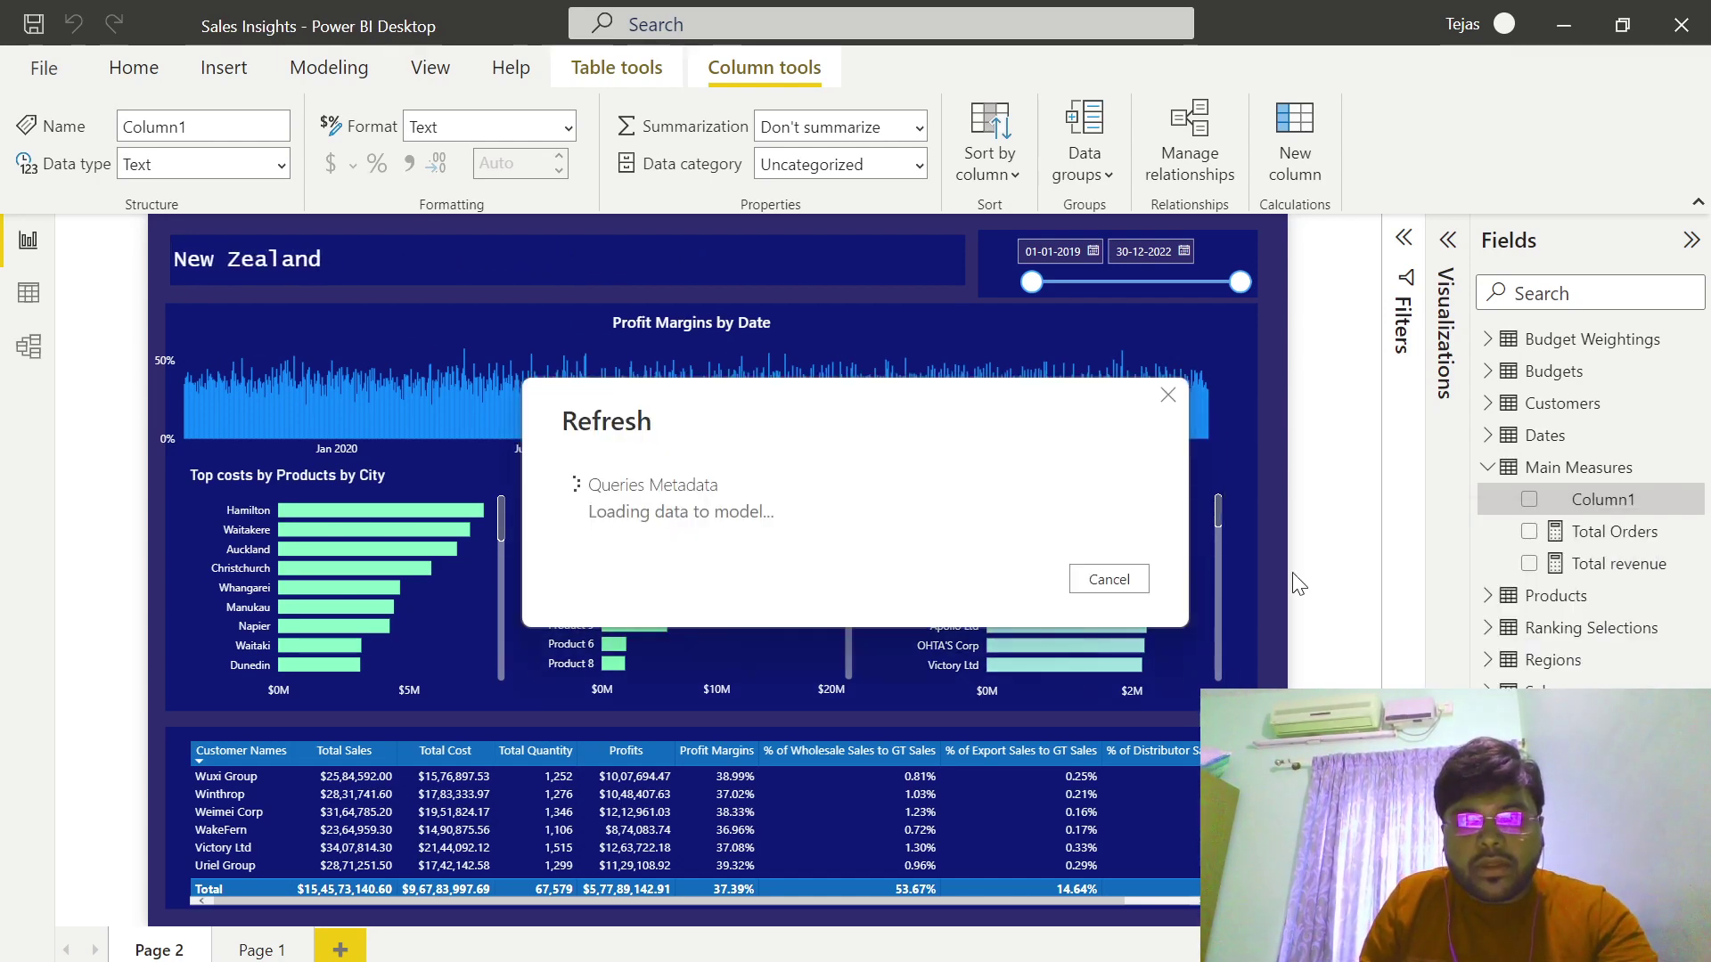